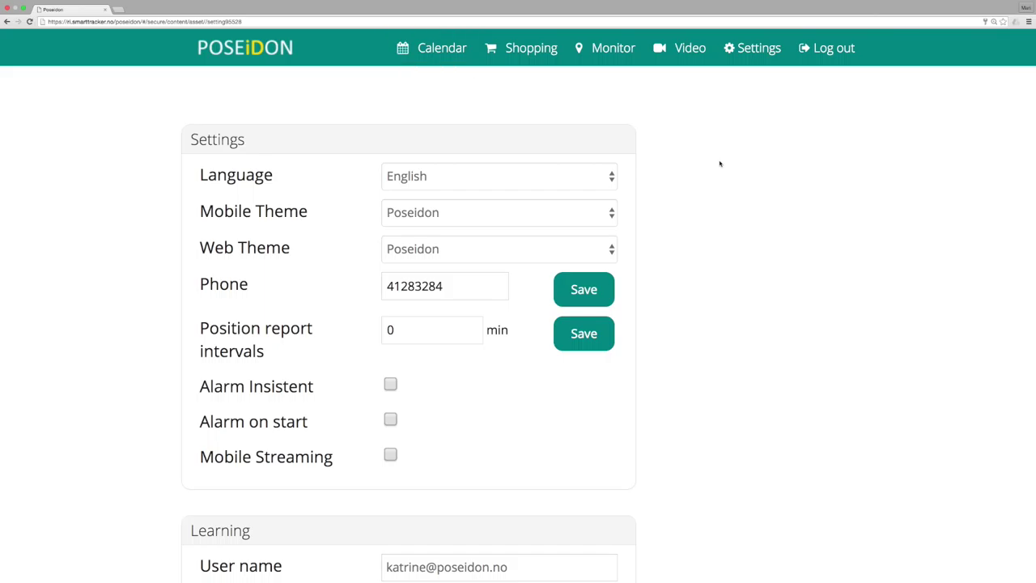
Connect the calendar to Google Calendar, signing in with the account's e-mail address and password
left_click(444, 52)
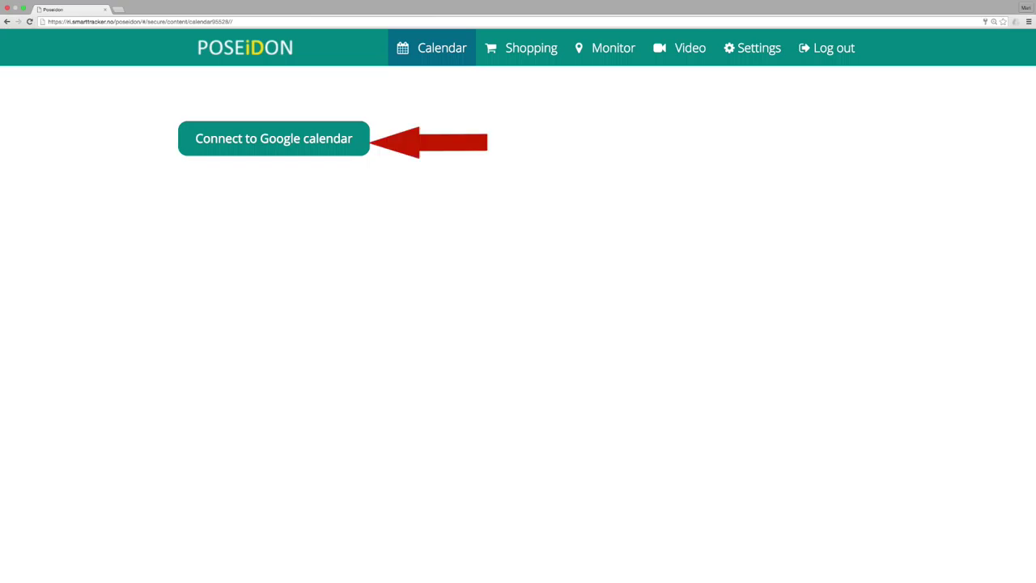
left_click(364, 143)
type("po")
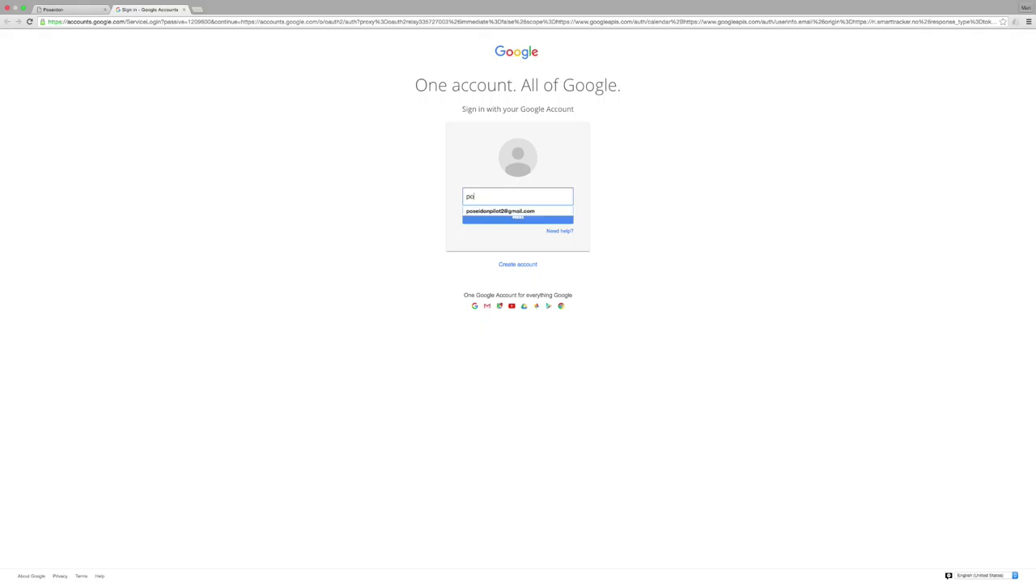
left_click(527, 212)
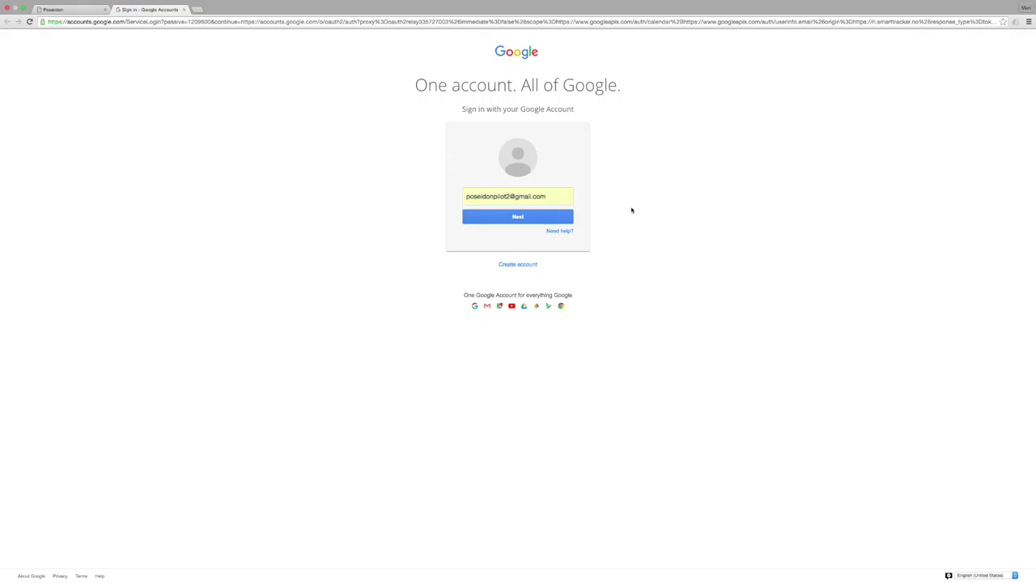
left_click(566, 217)
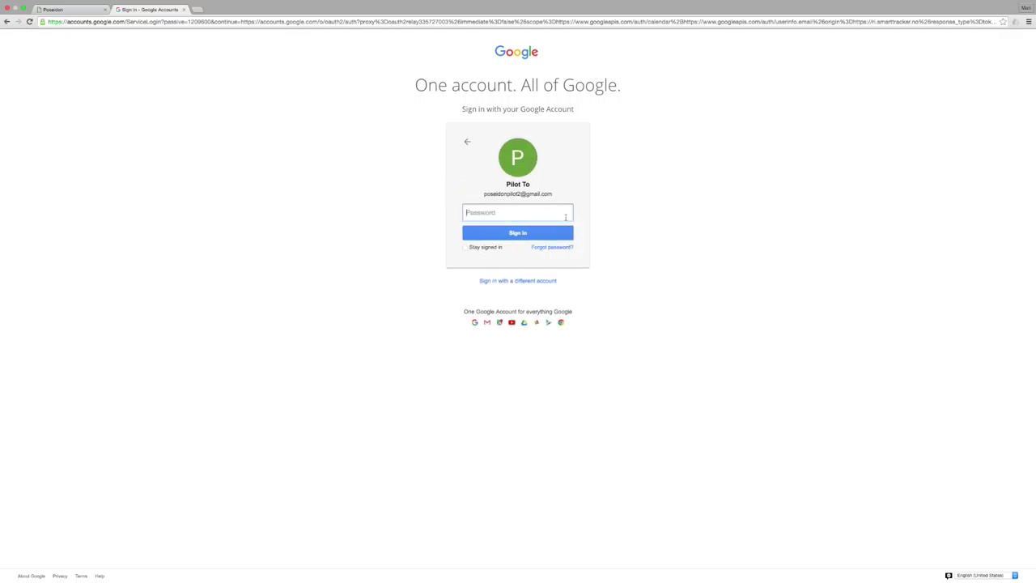
type("••••••••")
key("Return")
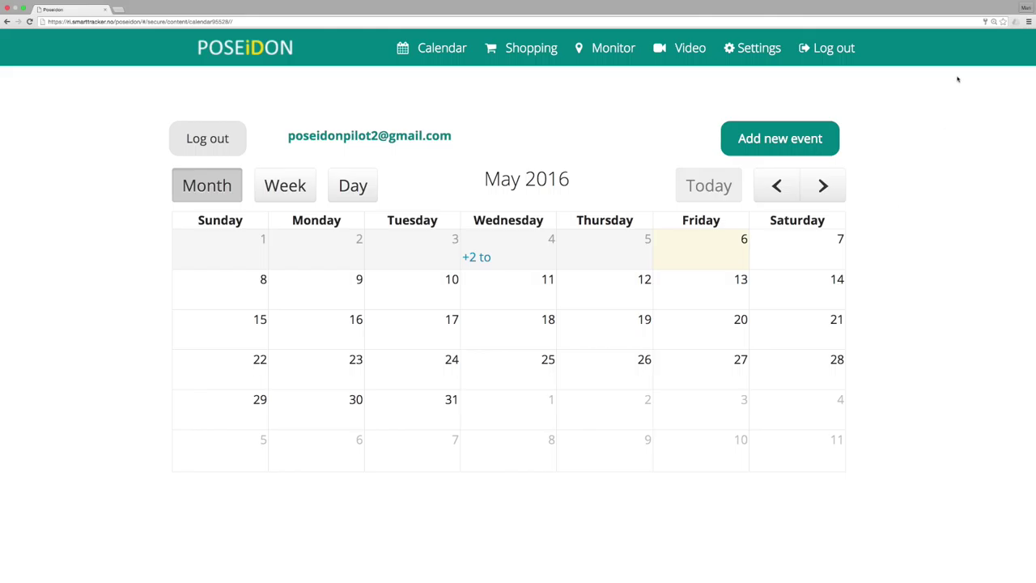
Add a new calendar event on 13.05.2016, running from 14:00 to 17:00
left_click(827, 133)
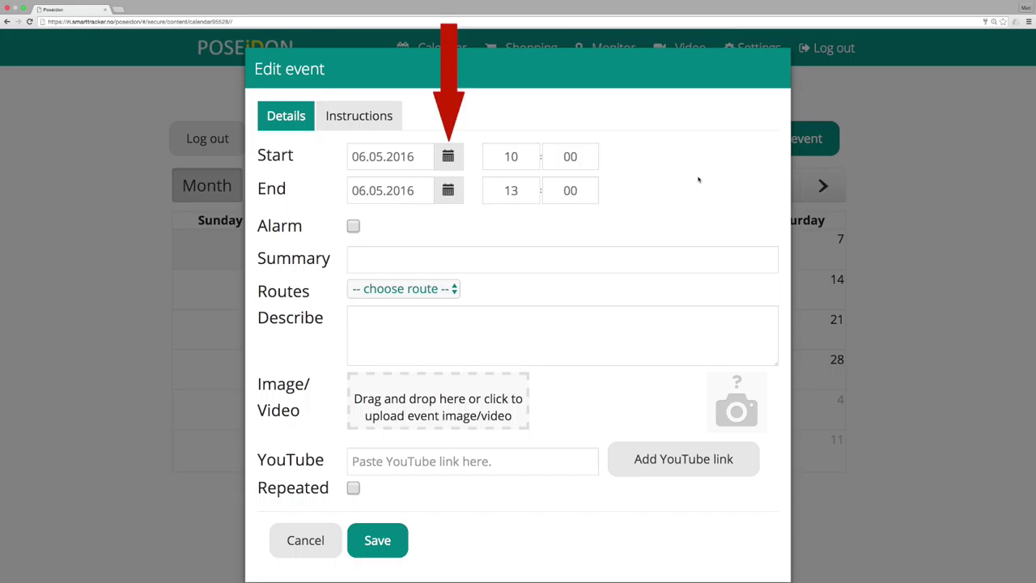
left_click(457, 160)
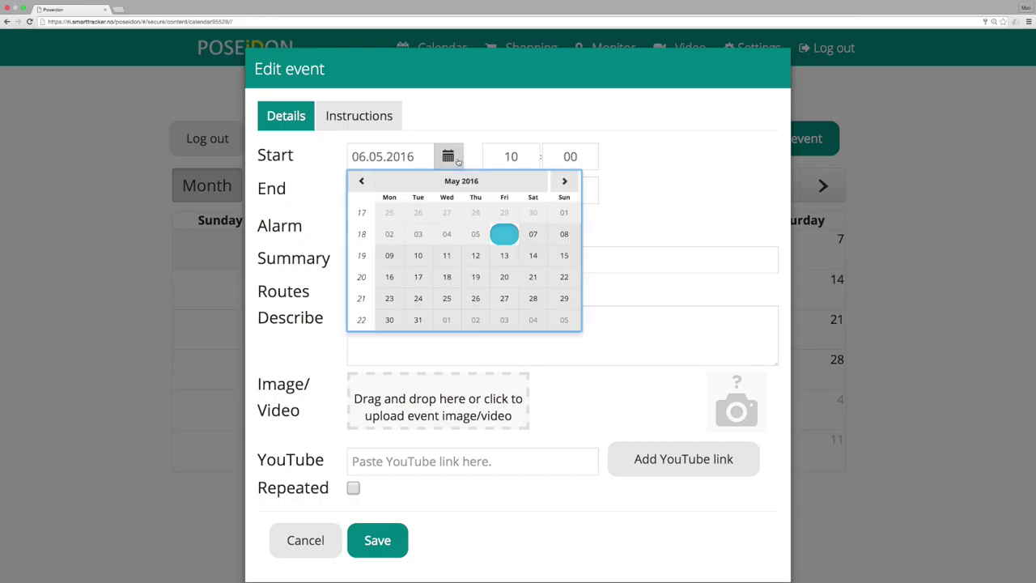
left_click(507, 256)
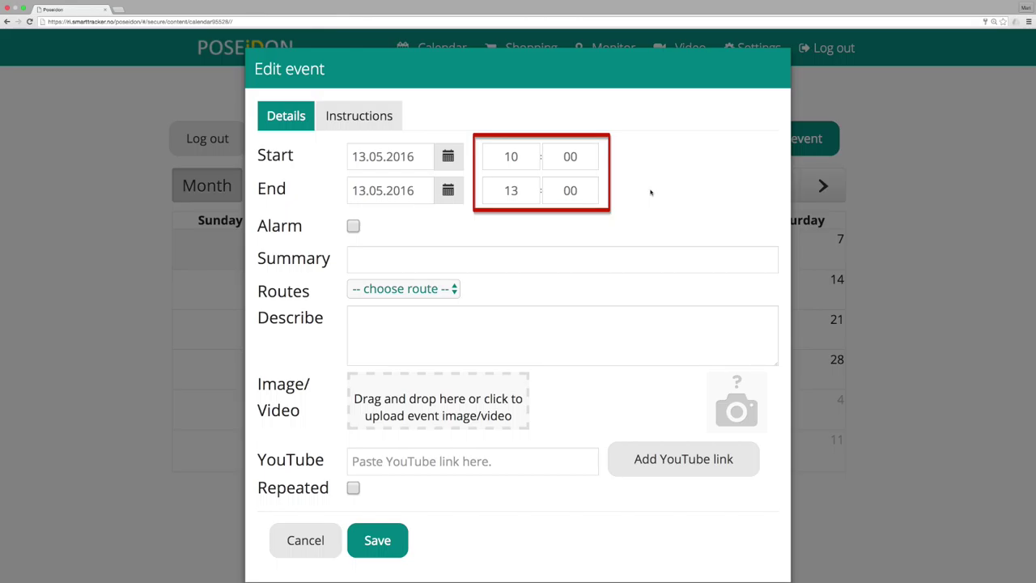
double_click(492, 157)
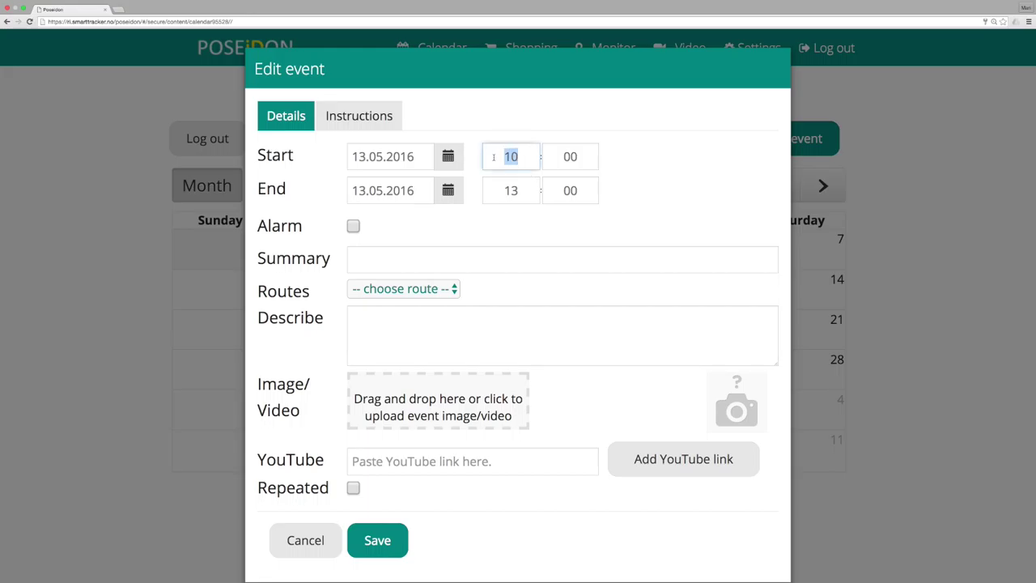
type("14")
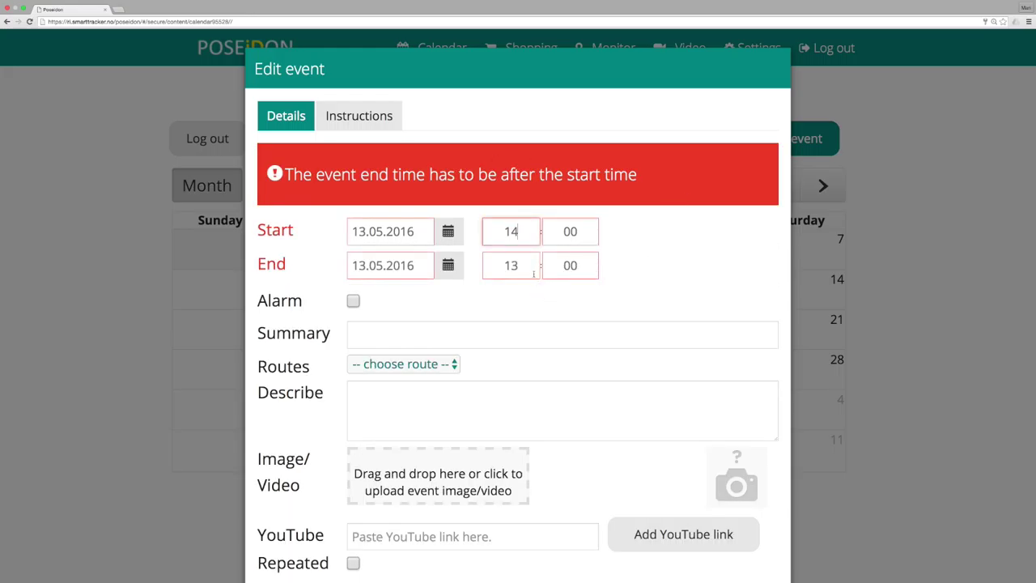
double_click(534, 270)
type("17")
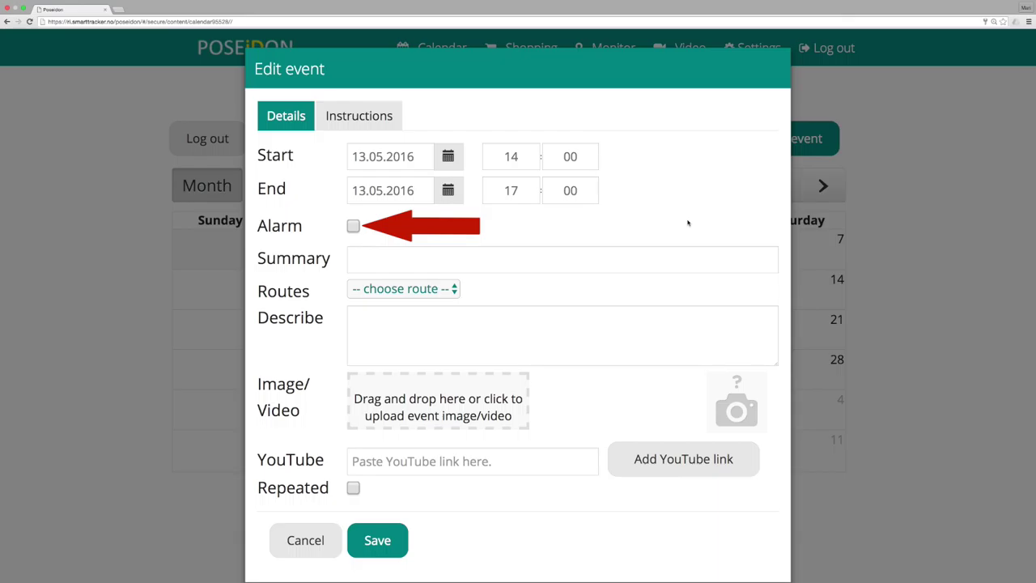
Enable the event's alarm and set it to 10 minutes before the start
left_click(353, 227)
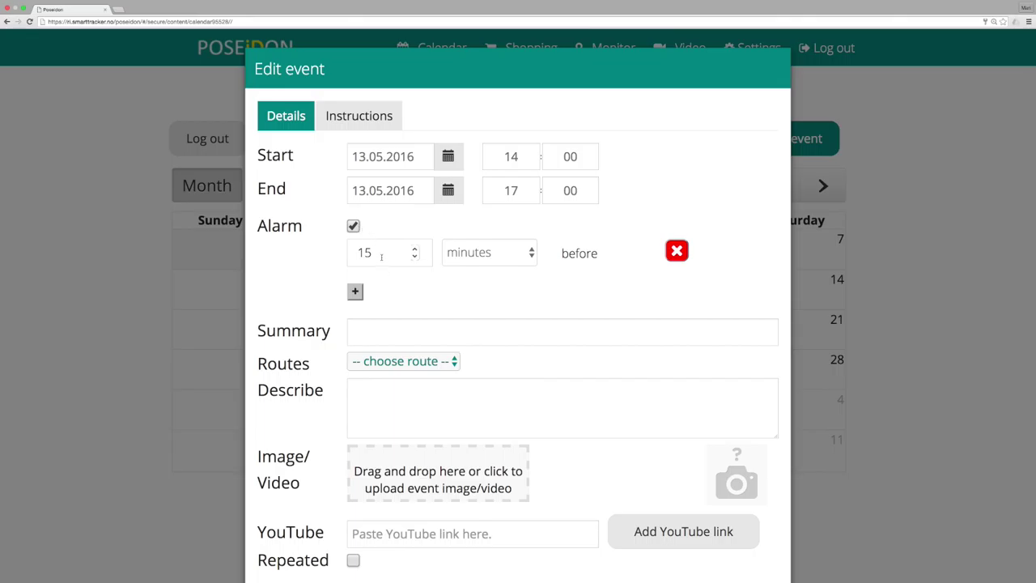
left_click_drag(382, 254, 351, 254)
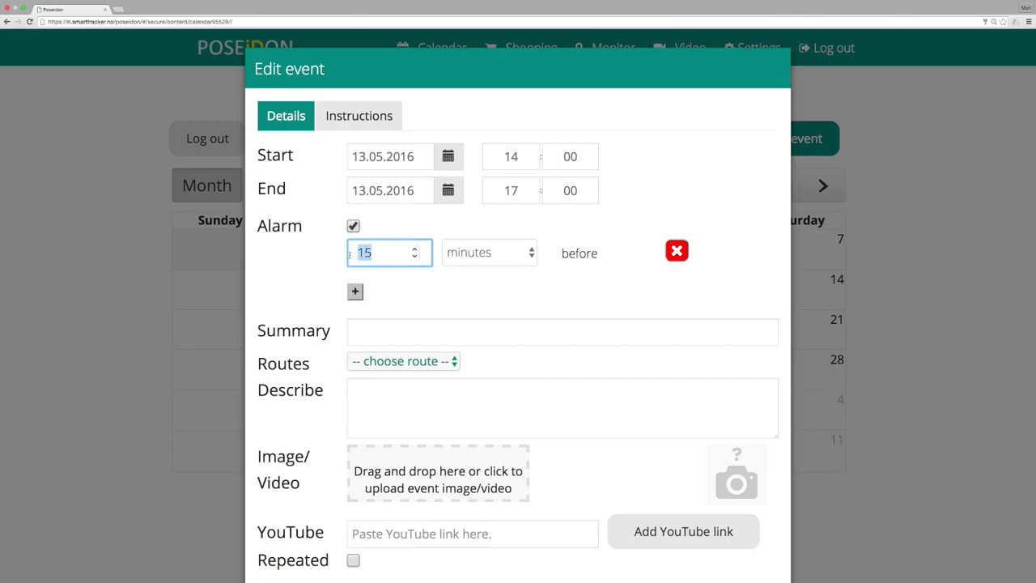
type("10")
left_click(430, 302)
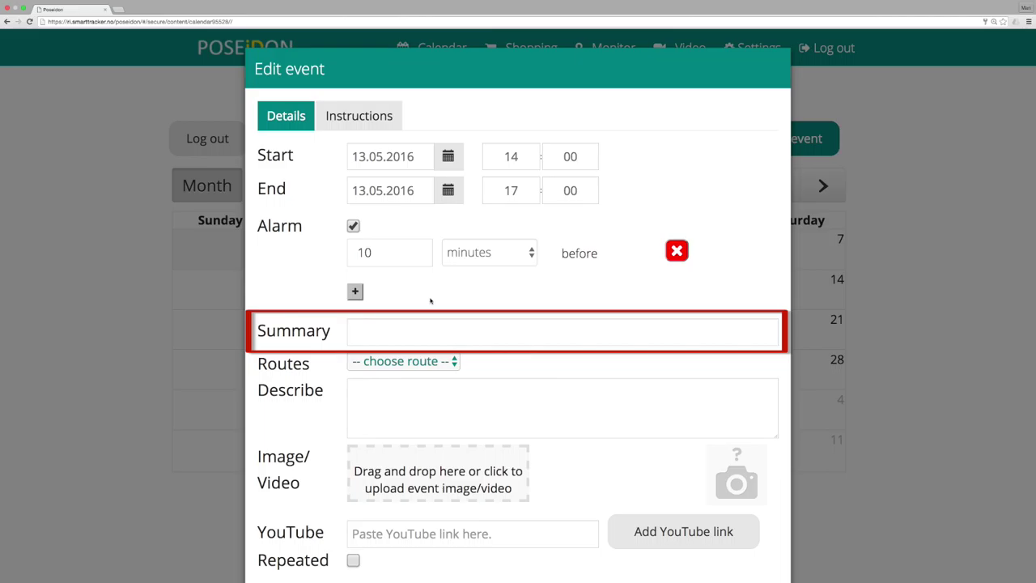
Enter the summary "Travel to" plus the friend's first name and assign the route from Home to that friend
type("Tra")
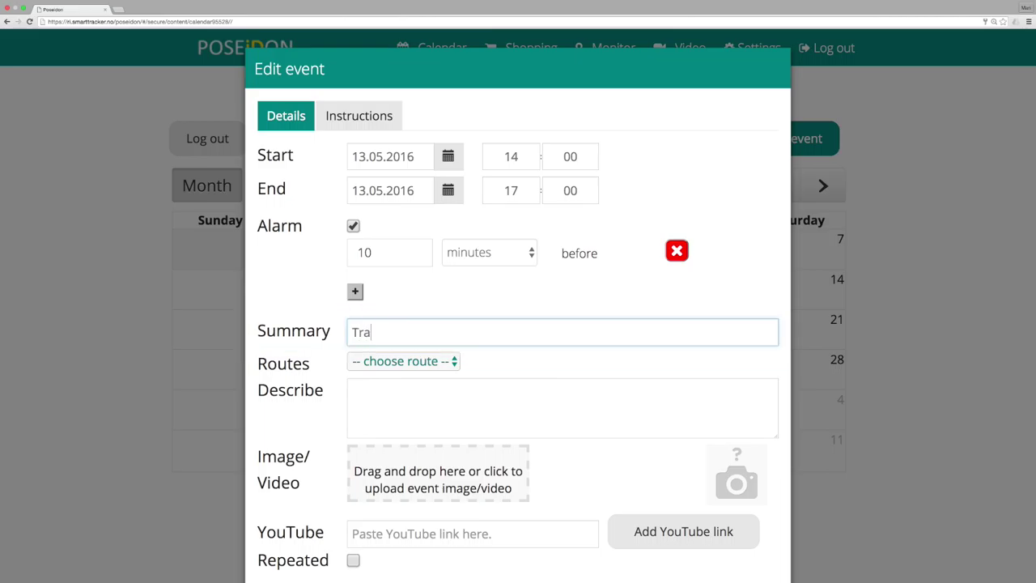
type("vel to Peter")
left_click(535, 366)
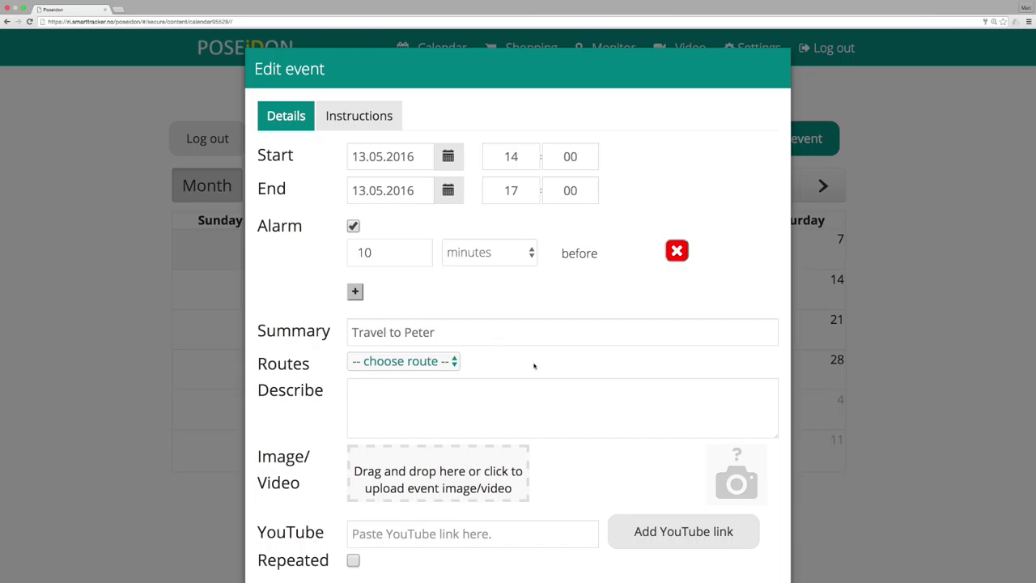
left_click(454, 362)
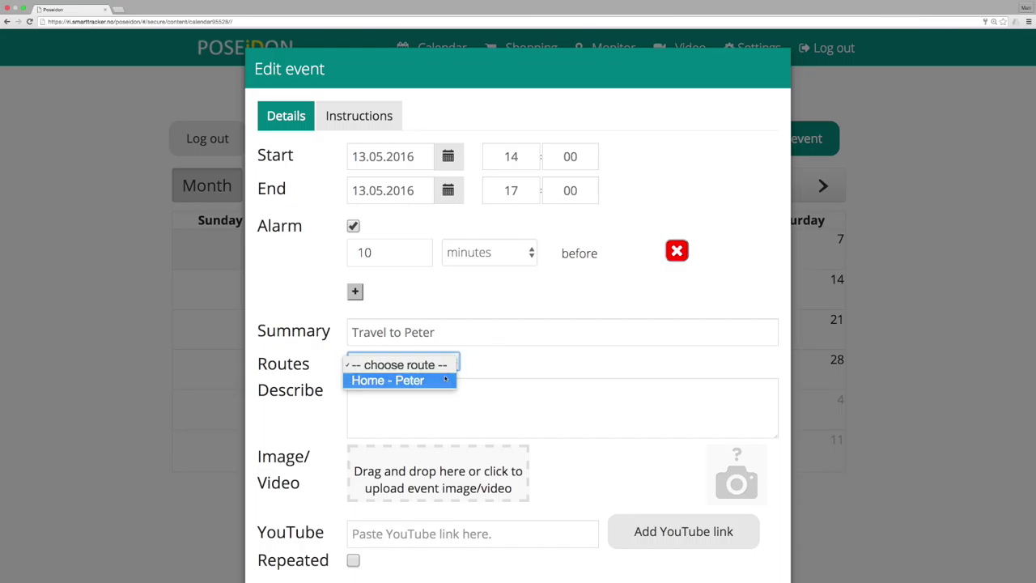
left_click(450, 382)
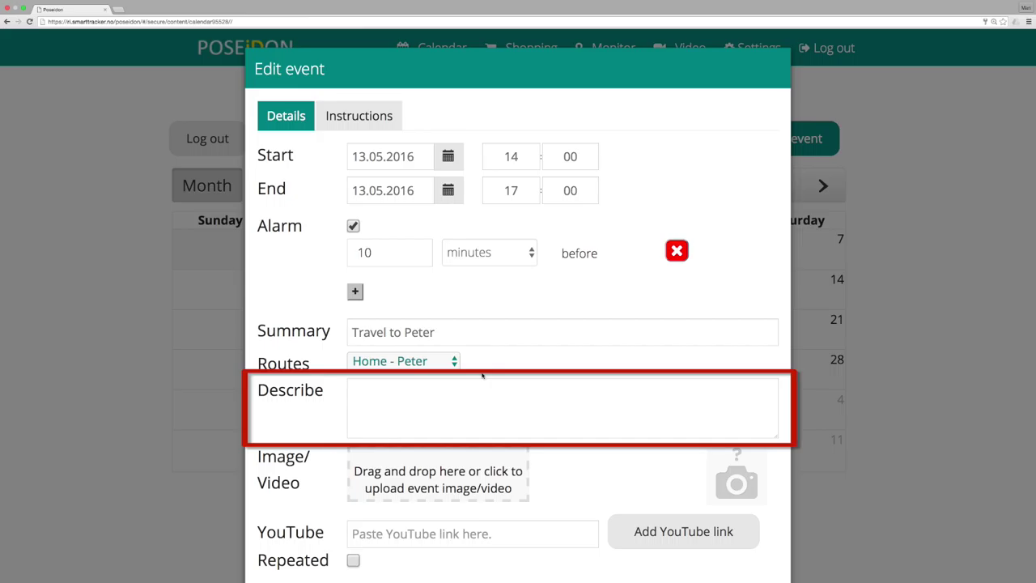
Describe the event as "You are going to" the named friend "for the weekend."
left_click(460, 390)
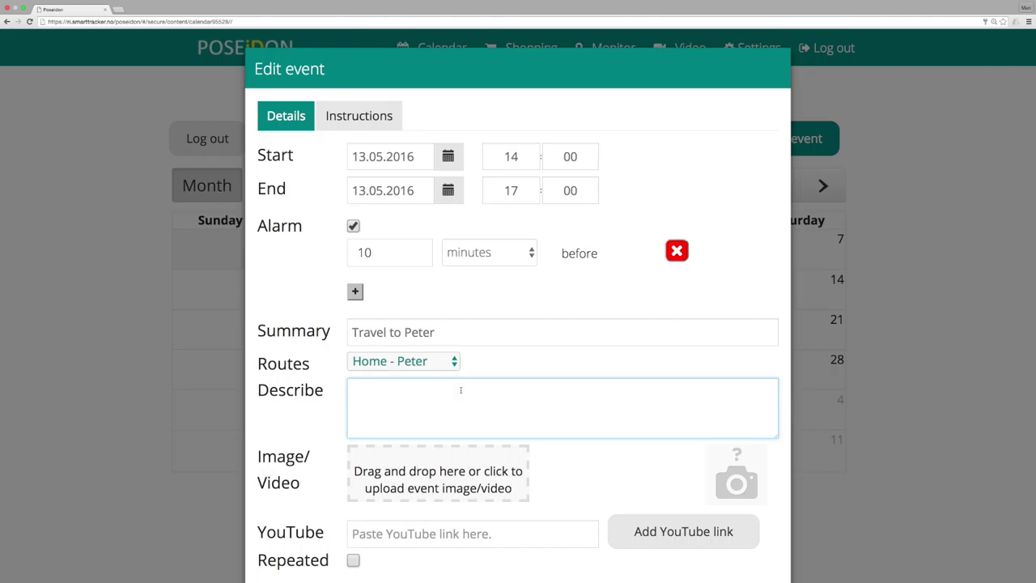
type("You are going to Peter")
type("for the weekend")
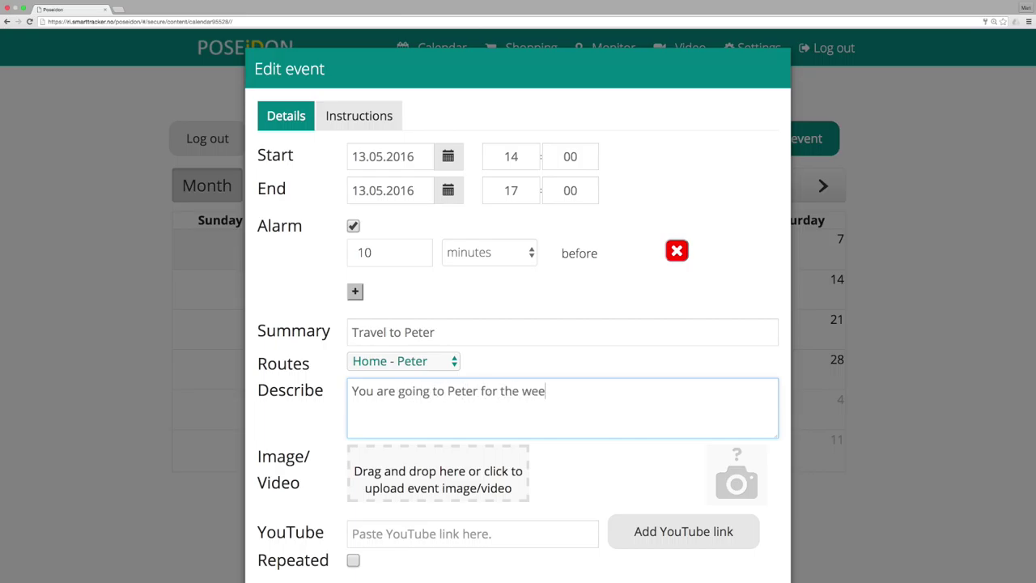
type(".")
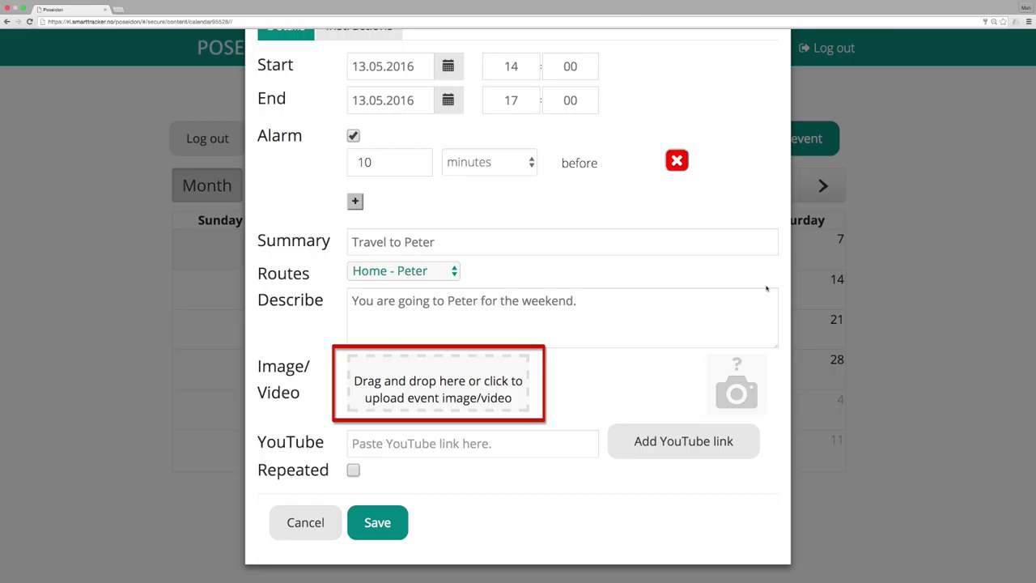
Upload the friend's PNG picture from the WEB folder as the event image
left_click(442, 377)
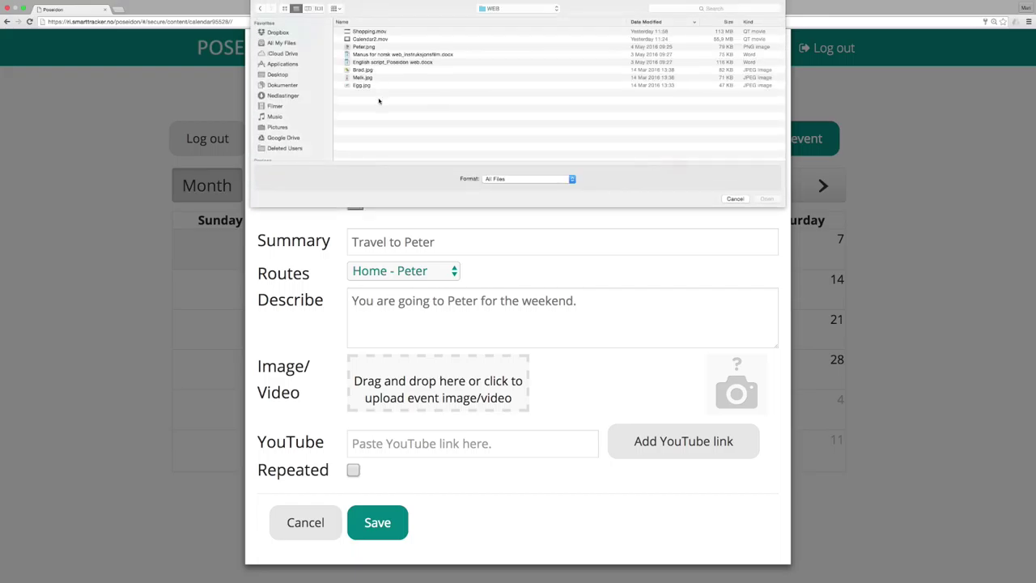
left_click(369, 47)
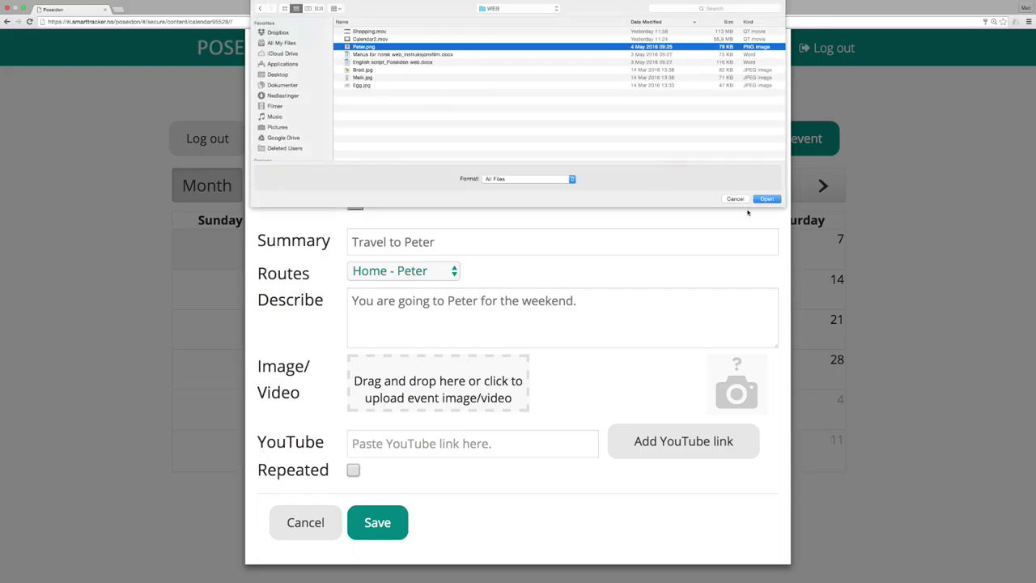
left_click(762, 200)
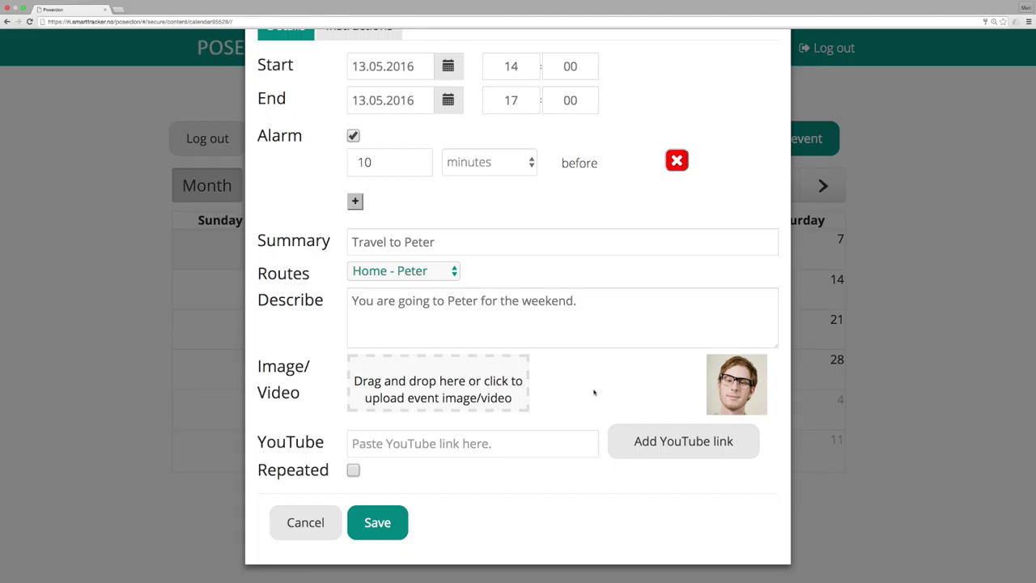
Try out daily, weekly and monthly repetition for the event, and leave repetition turned off
left_click(354, 471)
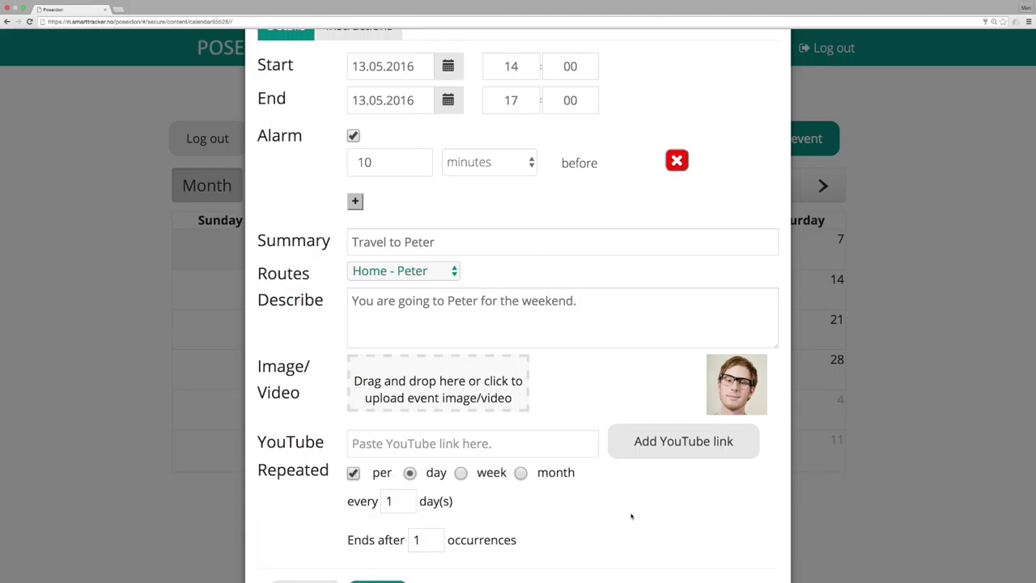
scroll(630, 516, "down", 2)
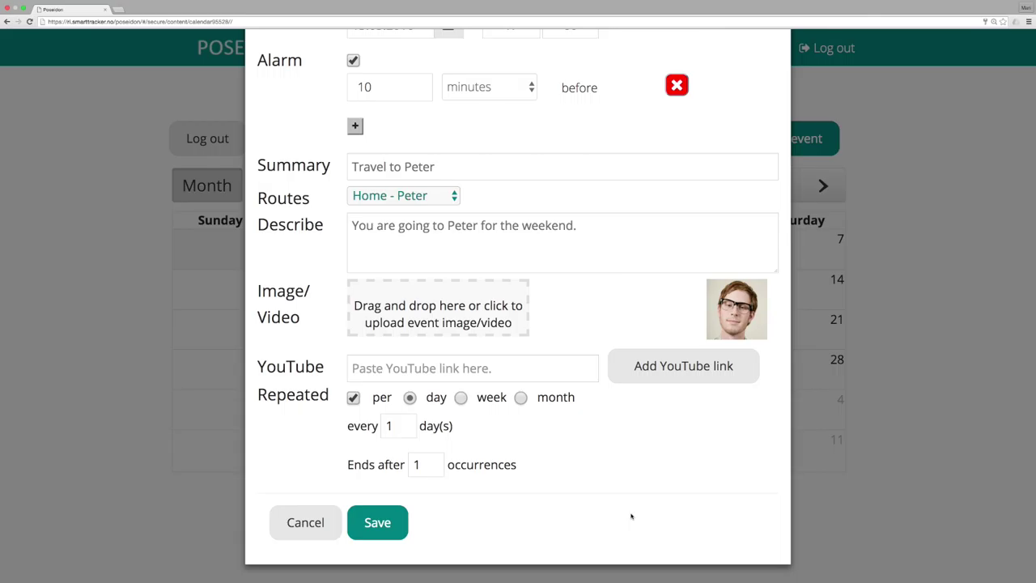
left_click(461, 398)
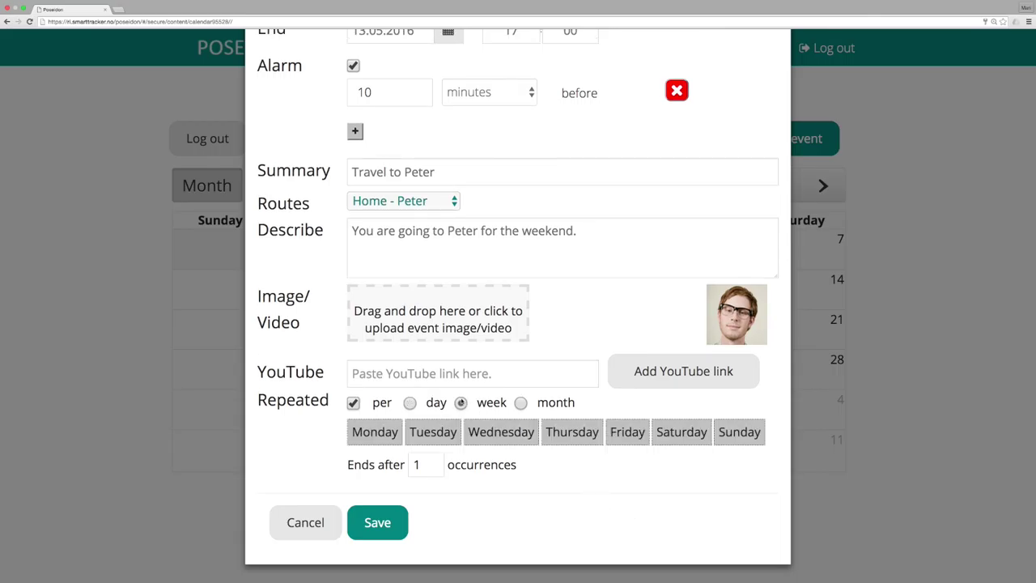
left_click(520, 403)
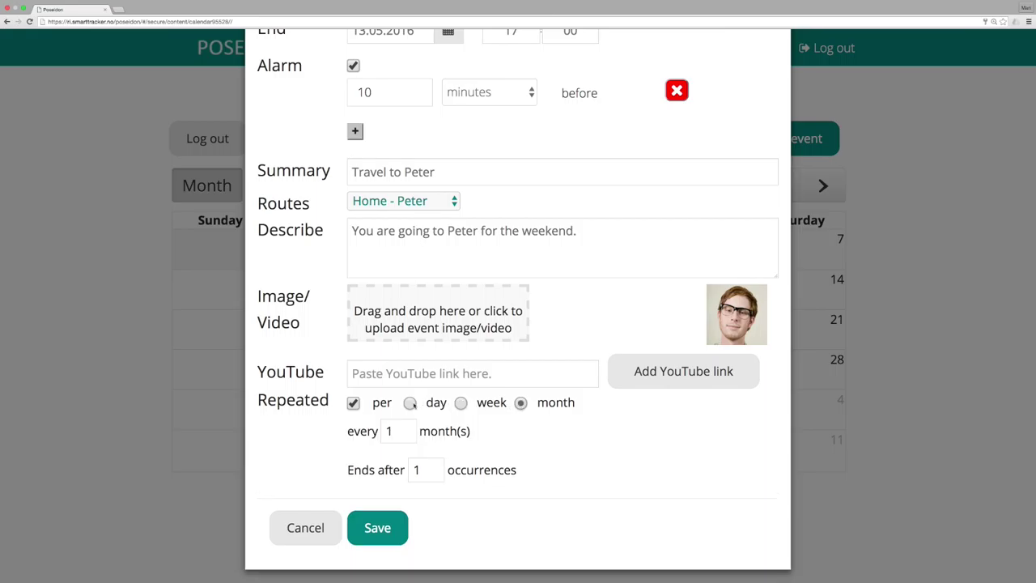
left_click(354, 403)
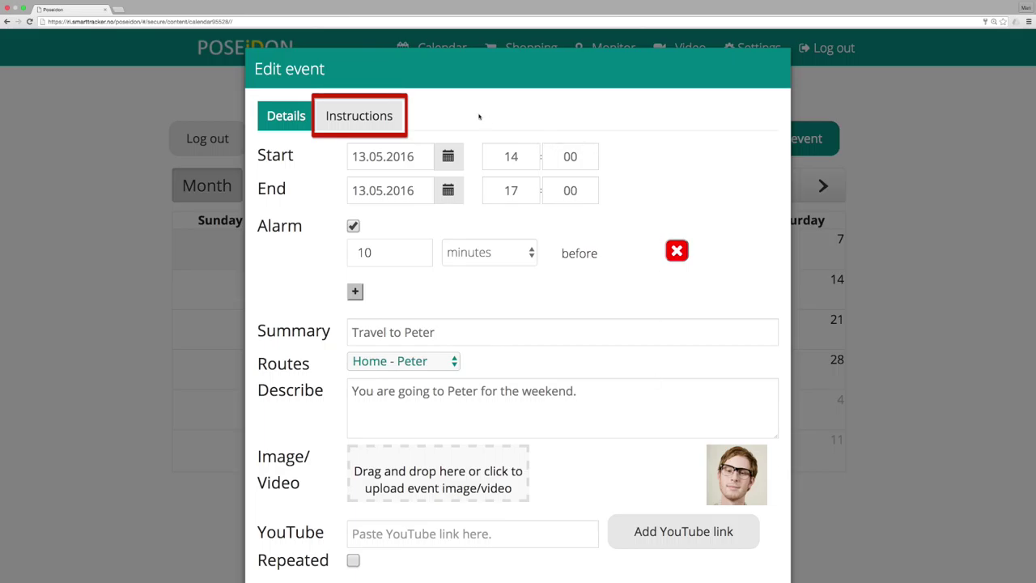
Enter "Go and find your bag." as the description of the event's first instruction
left_click(383, 117)
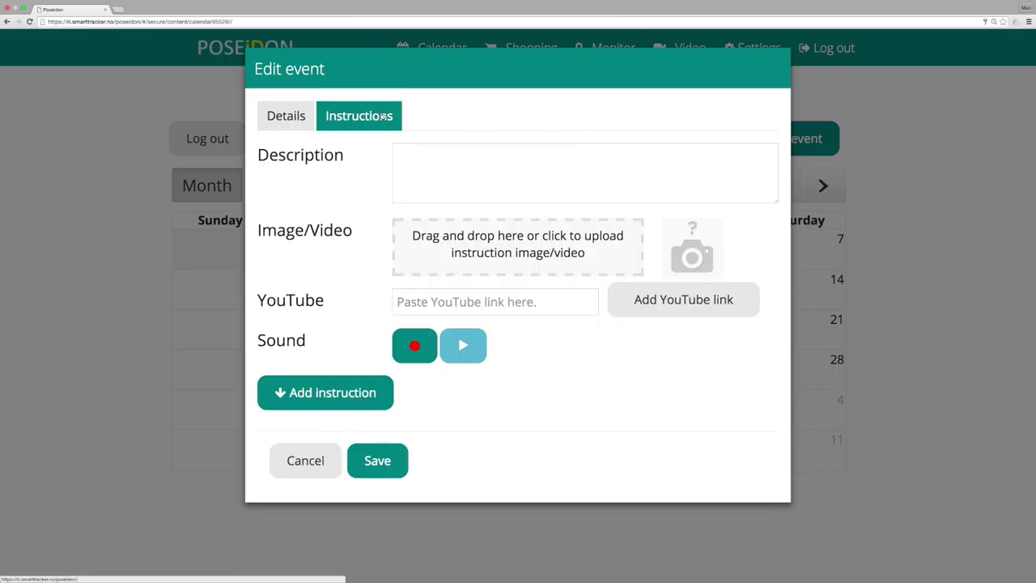
left_click(488, 171)
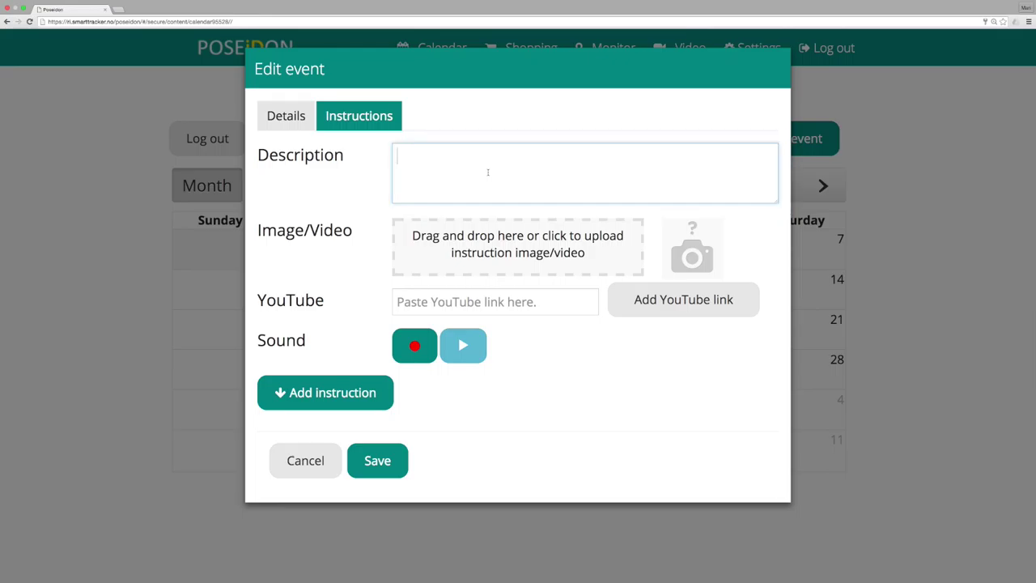
type("Go anf")
key("BackSpace")
type("d ")
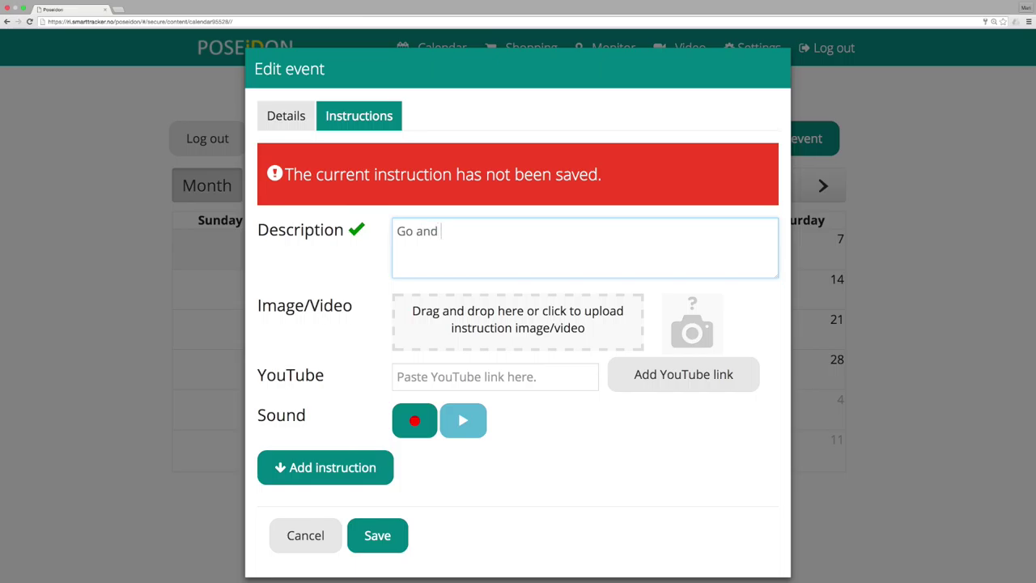
type("find your bag.")
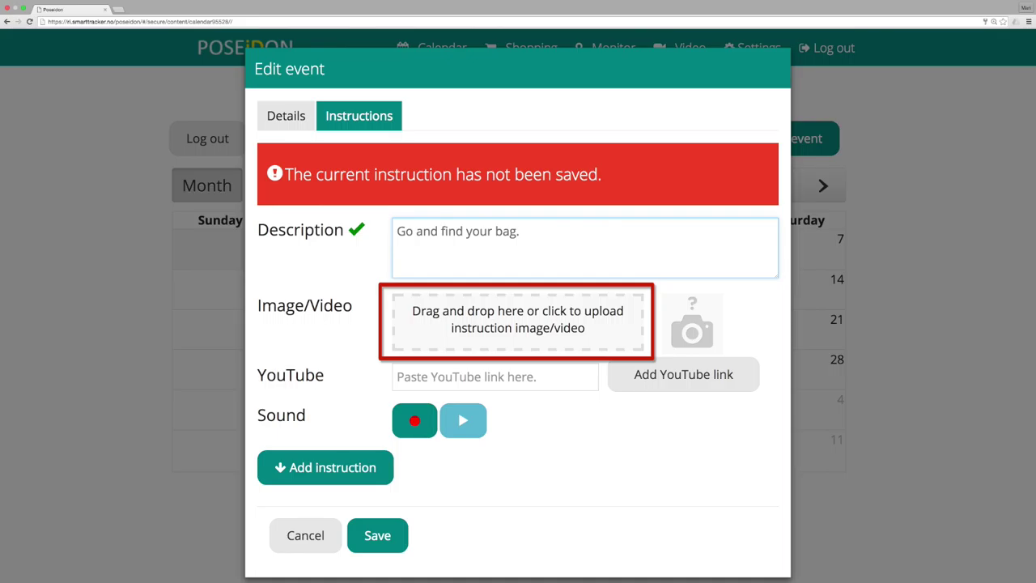
Upload bag.jpg from the WEB folder as the image of the first instruction
left_click(532, 315)
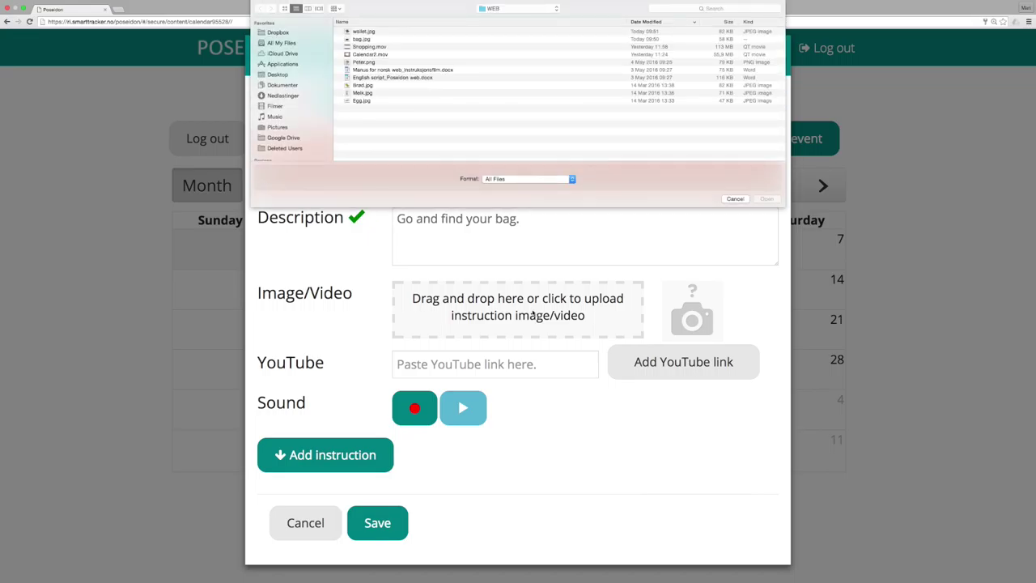
left_click(366, 40)
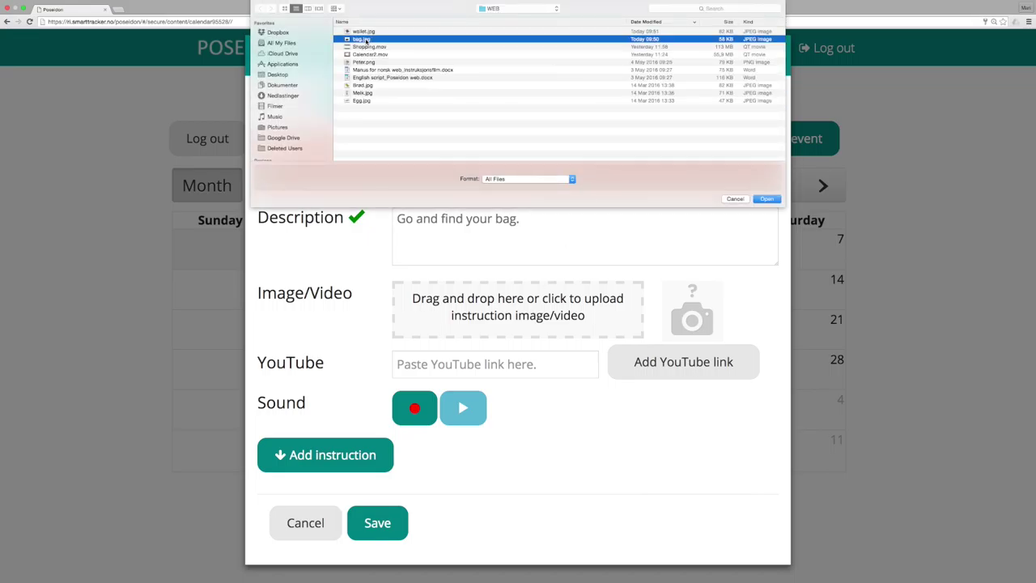
left_click(765, 199)
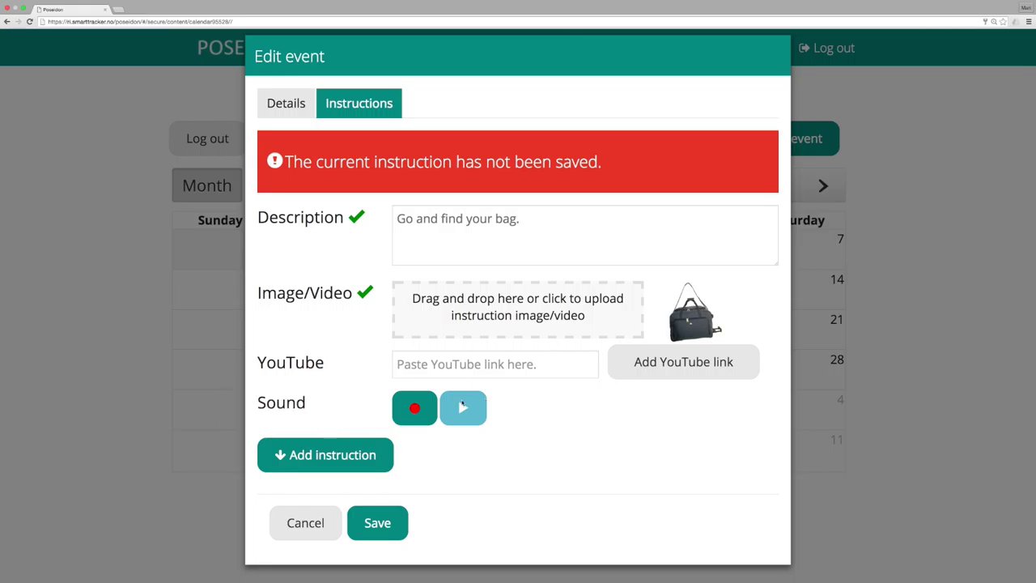
Record a sound message for the bag instruction and add the instruction to the event's list
left_click(432, 407)
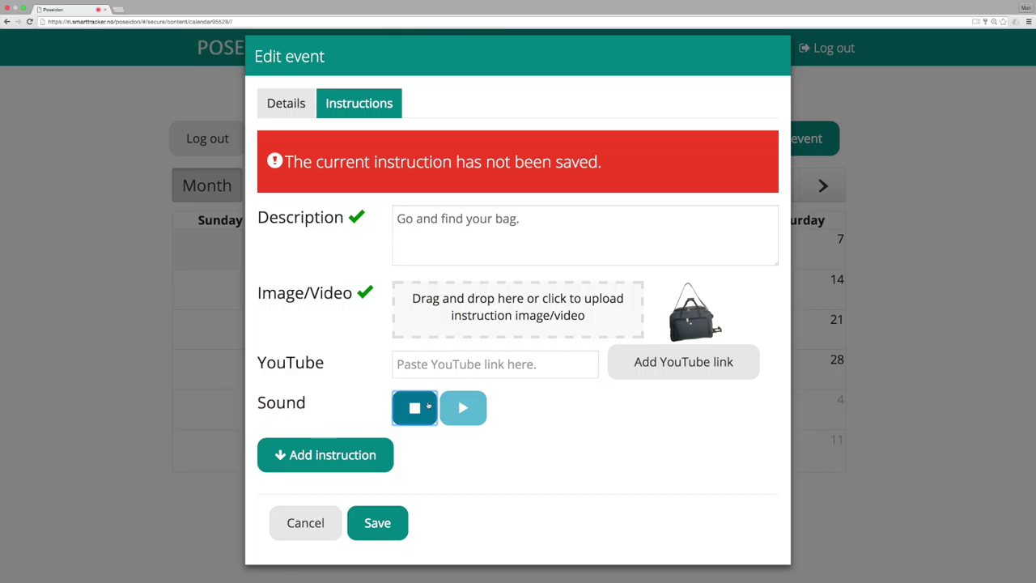
left_click(428, 405)
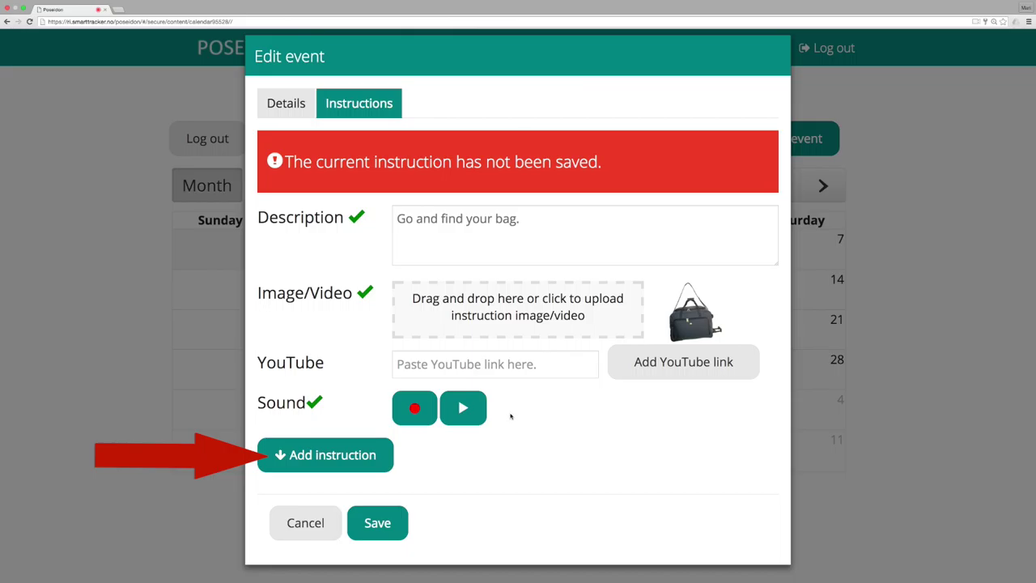
left_click(355, 454)
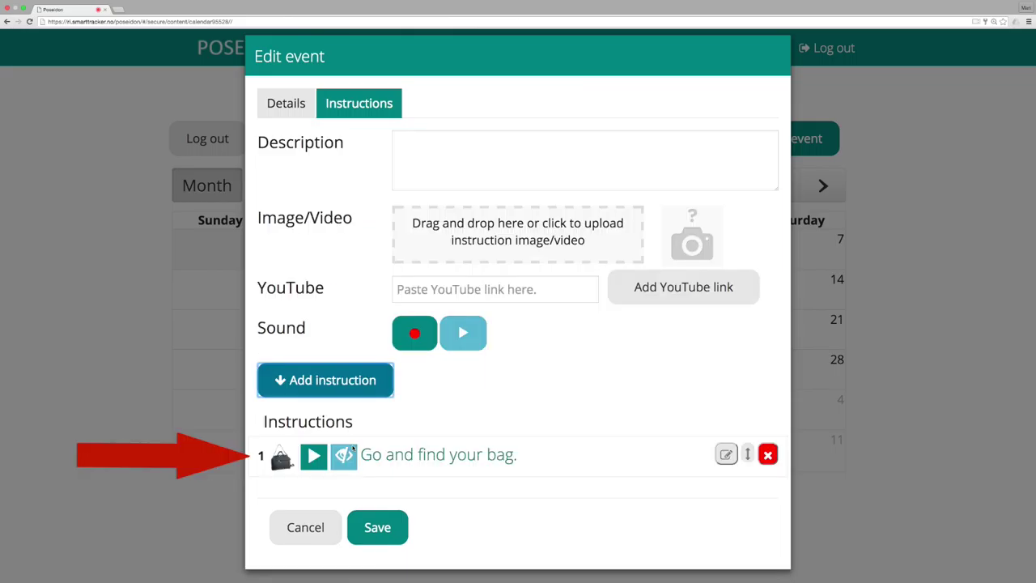
left_click(582, 550)
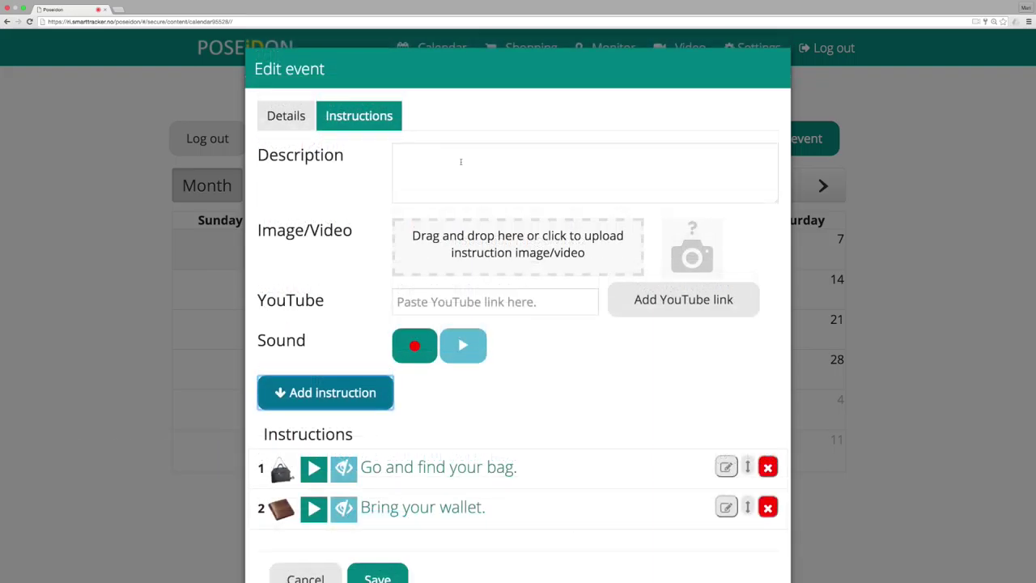
Enter "See how to buy a train ticket." as the description of a new instruction
left_click(460, 162)
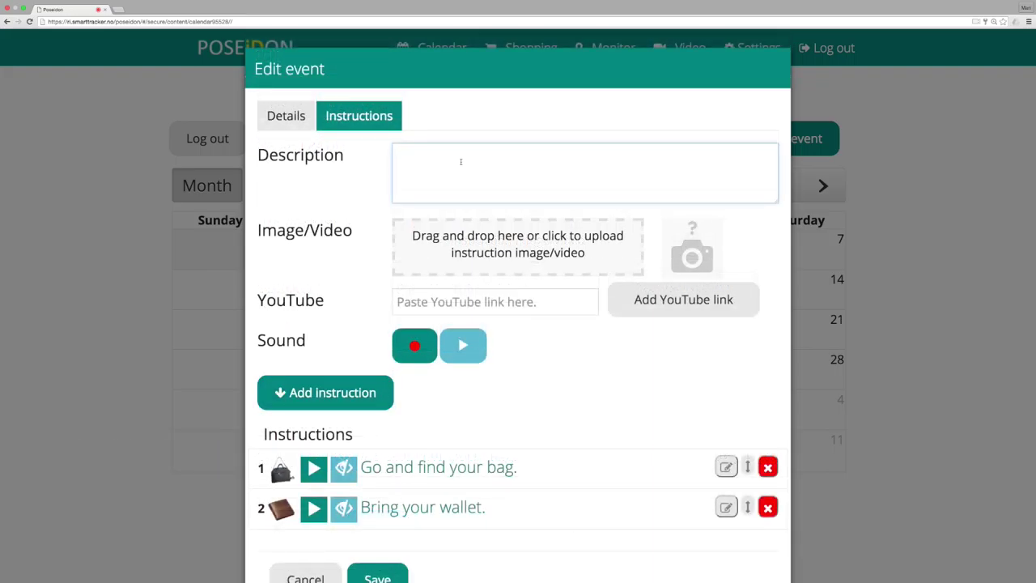
type("See")
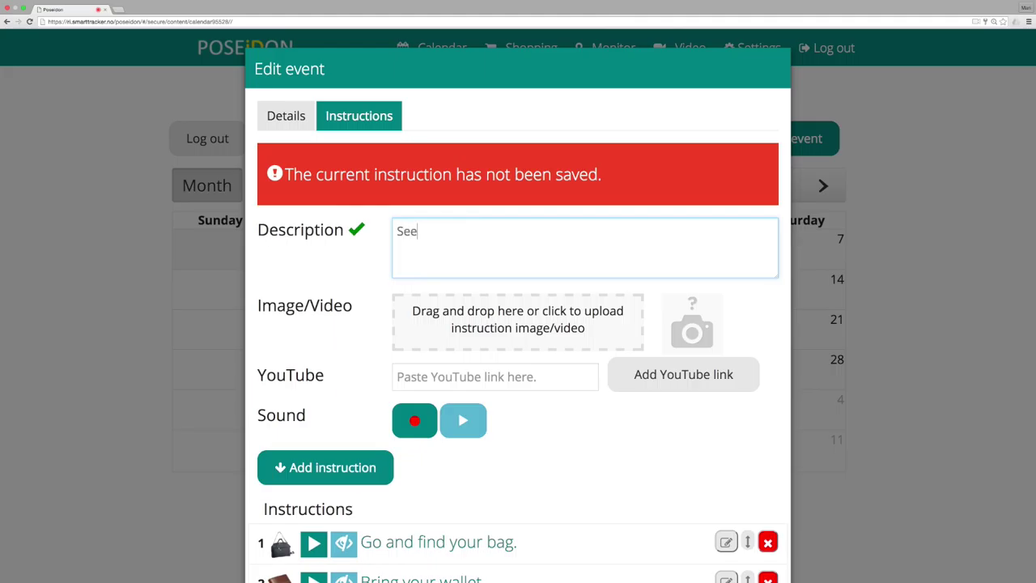
type(" how to buy a train ticket.")
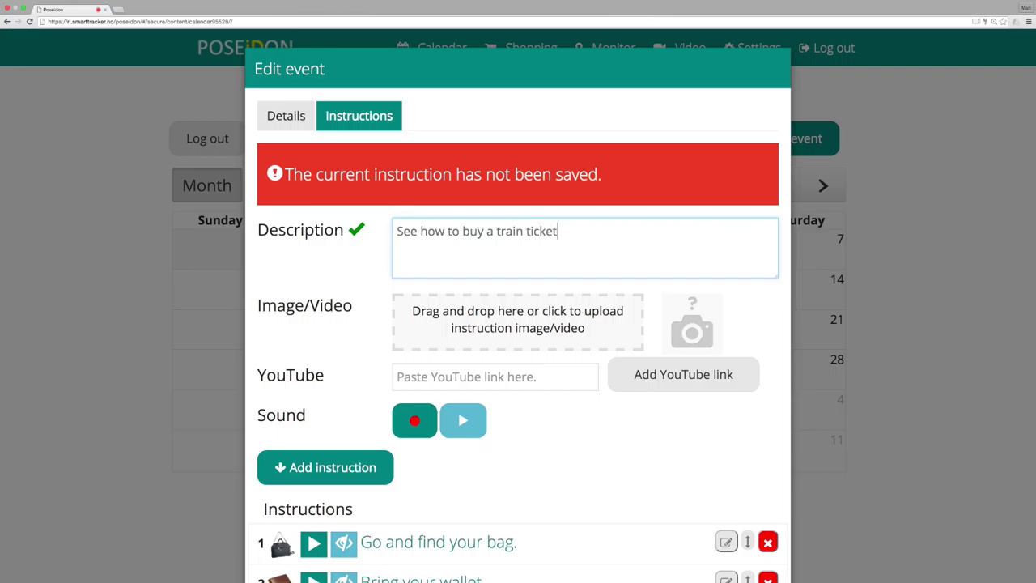
Upload the video Buying_ticket_iPhone_High_Quality_converted.mp4 from Downloads to the train ticket instruction
left_click(559, 310)
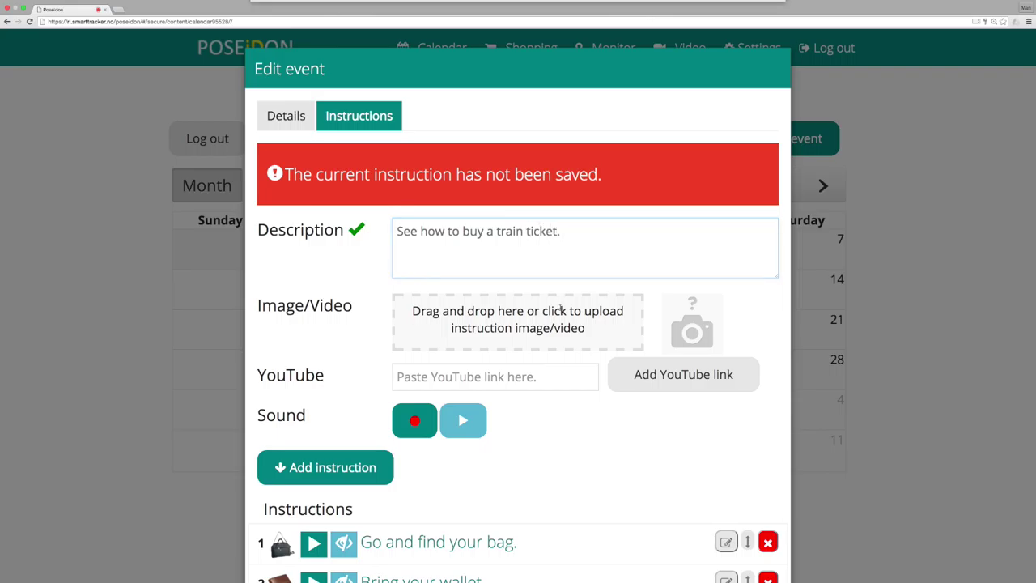
left_click(467, 32)
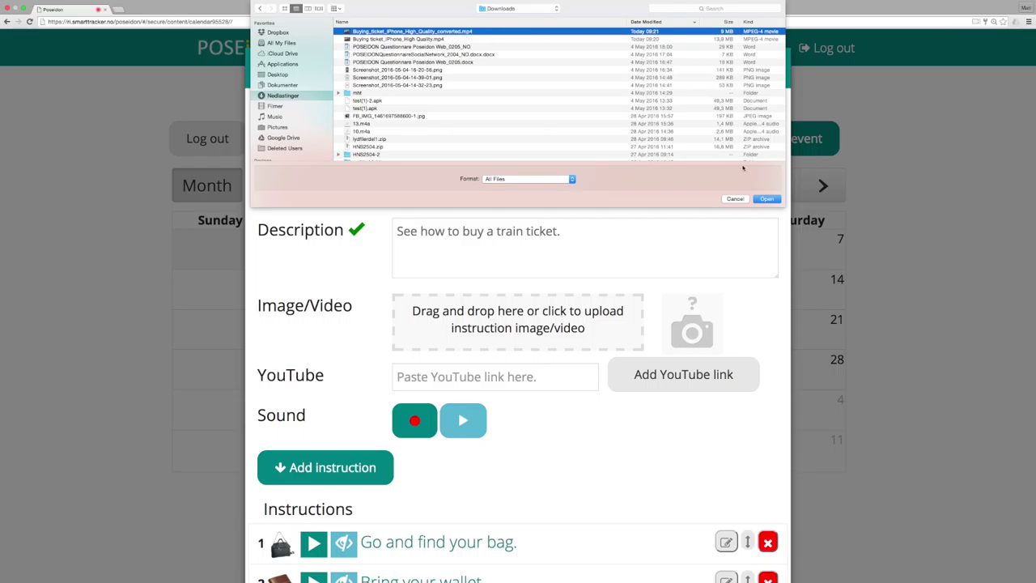
left_click(766, 199)
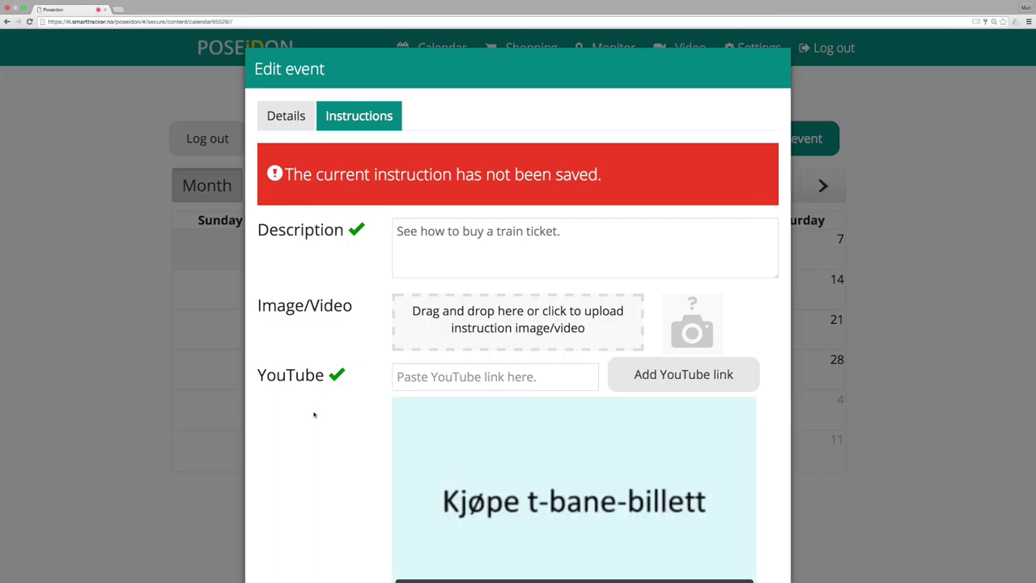
scroll(312, 416, "down", 5)
left_click(374, 366)
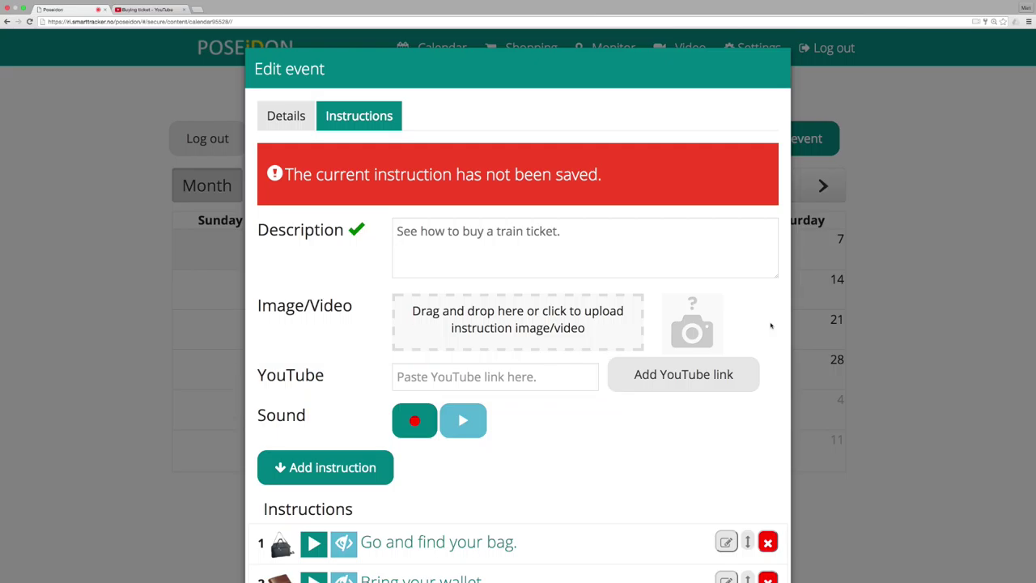
Switch to YouTube and copy the share link of the "Buying ticket" video
left_click(164, 12)
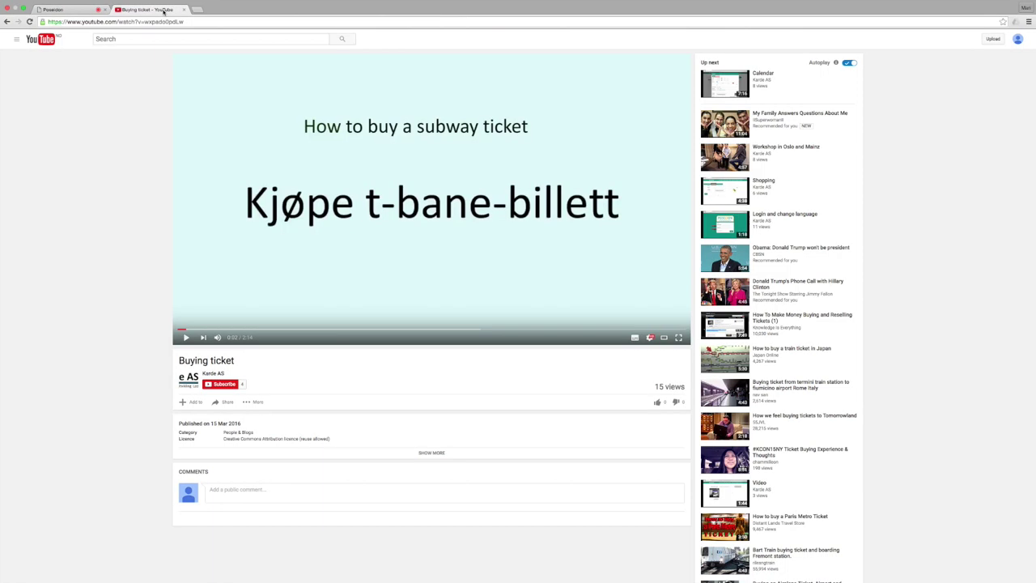
left_click(226, 401)
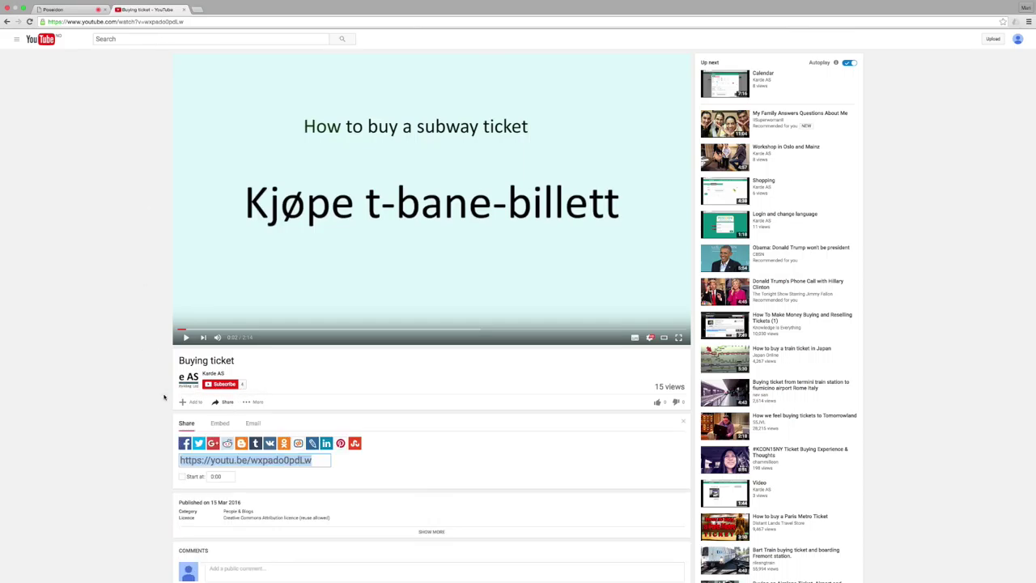
right_click(290, 461)
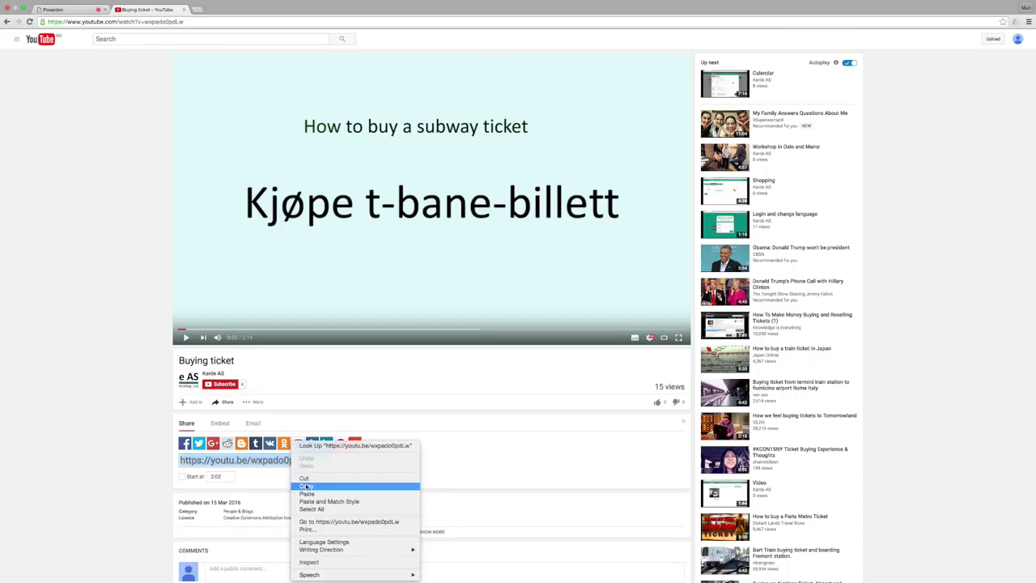
left_click(306, 486)
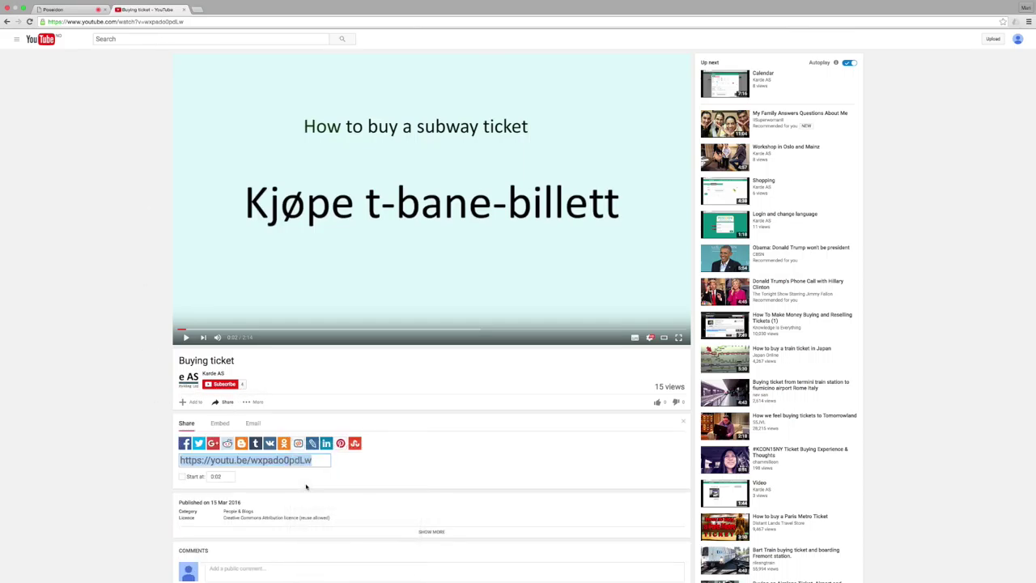
left_click(81, 10)
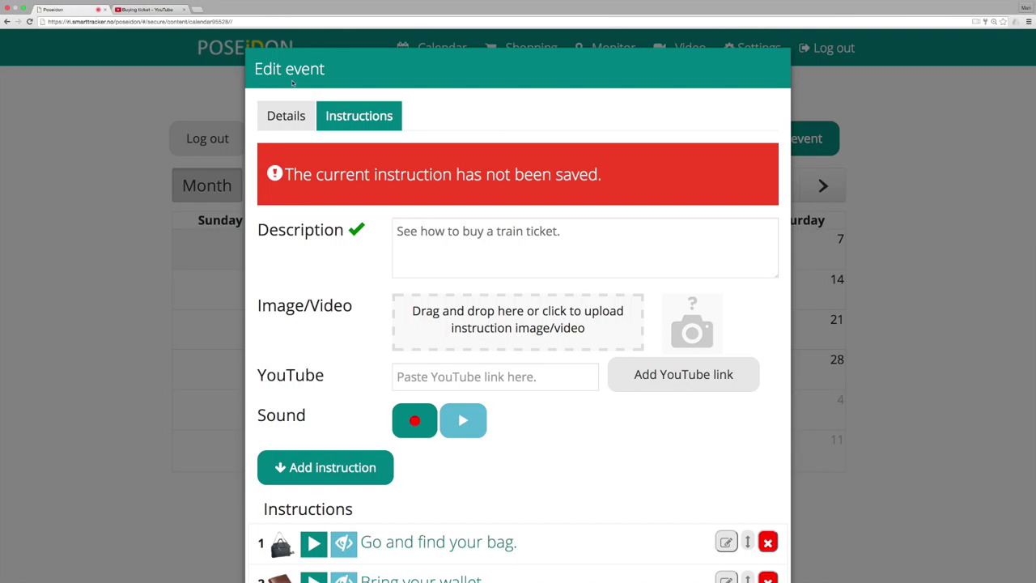
left_click(488, 376)
key("super+v")
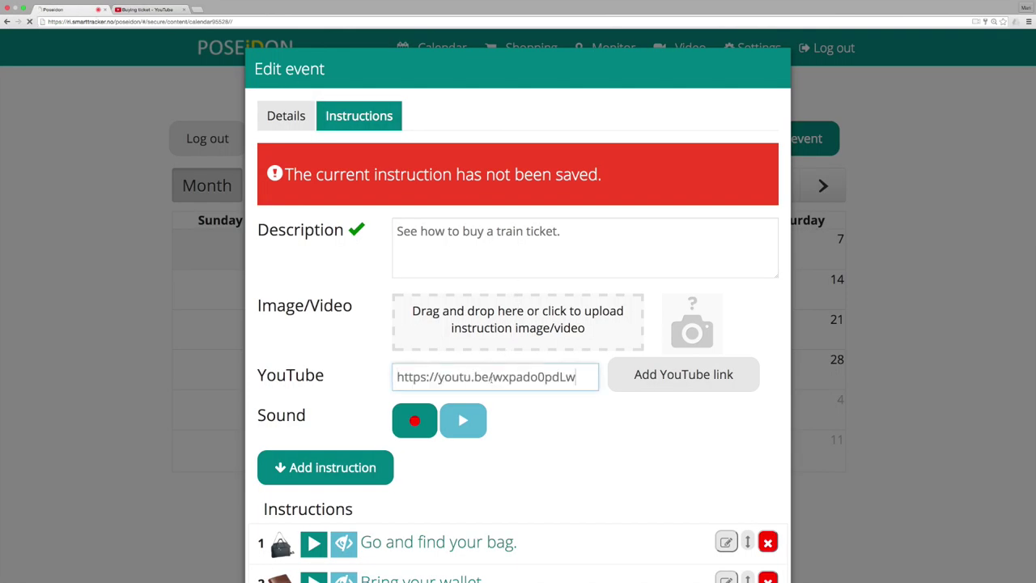
left_click(631, 419)
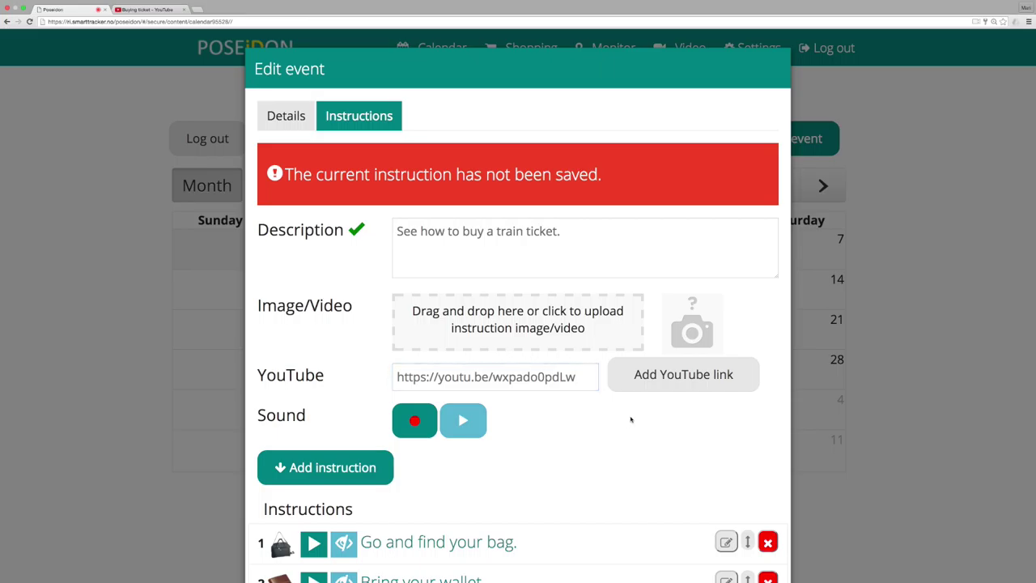
left_click(743, 384)
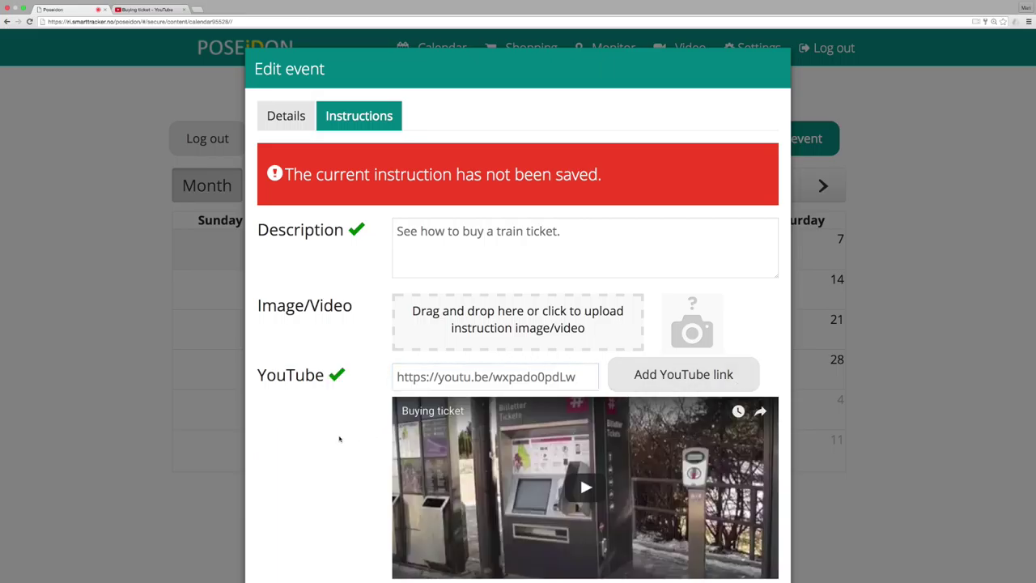
Add the train ticket instruction to the event's list and save the event
scroll(339, 439, "down", 4)
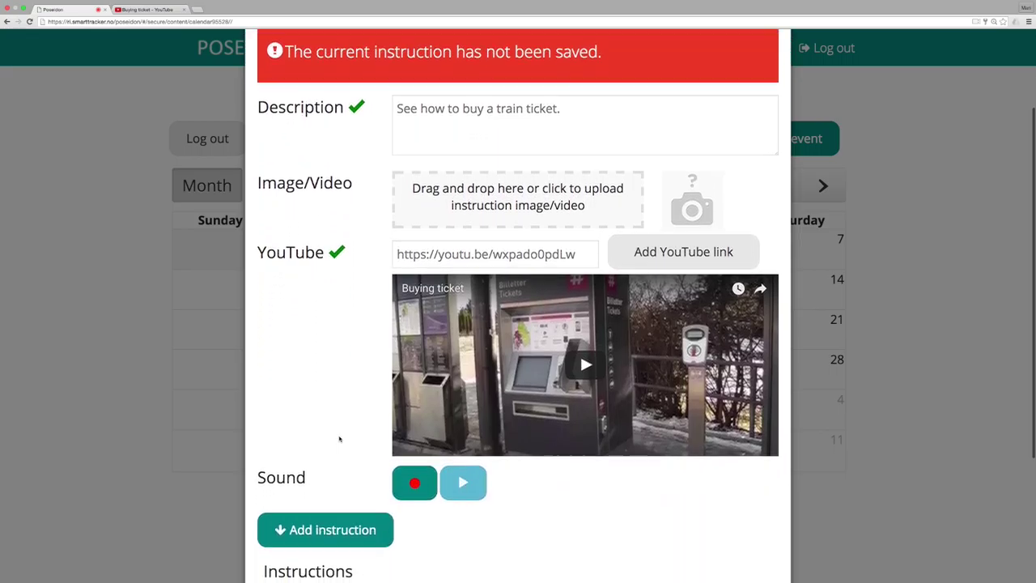
scroll(340, 439, "down", 1)
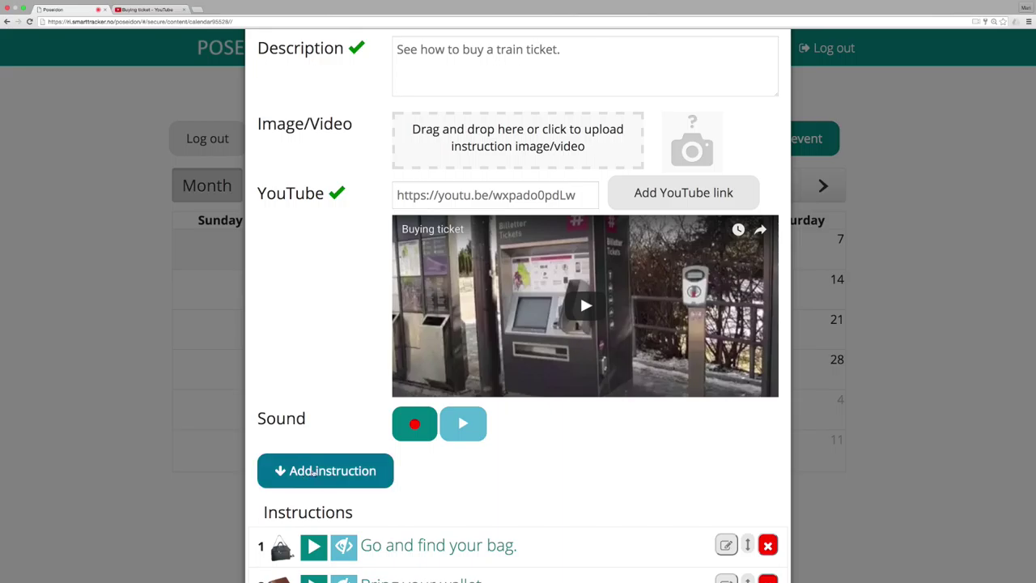
left_click(311, 473)
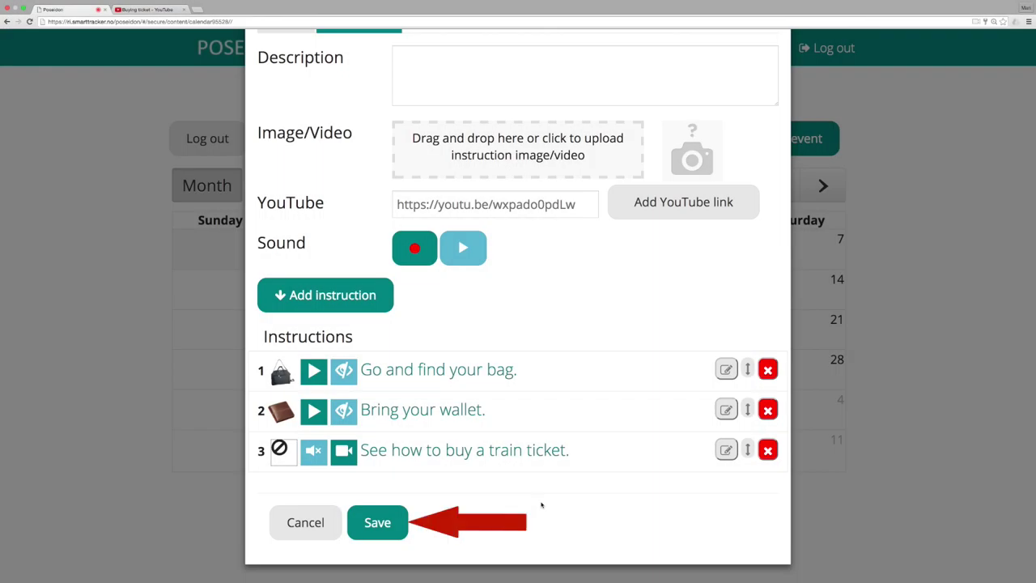
left_click(401, 516)
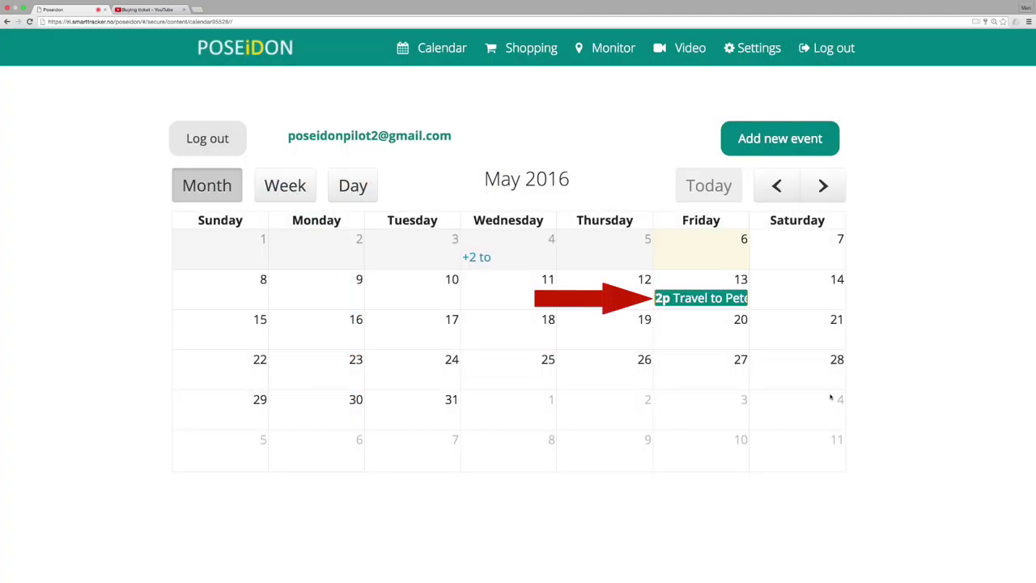